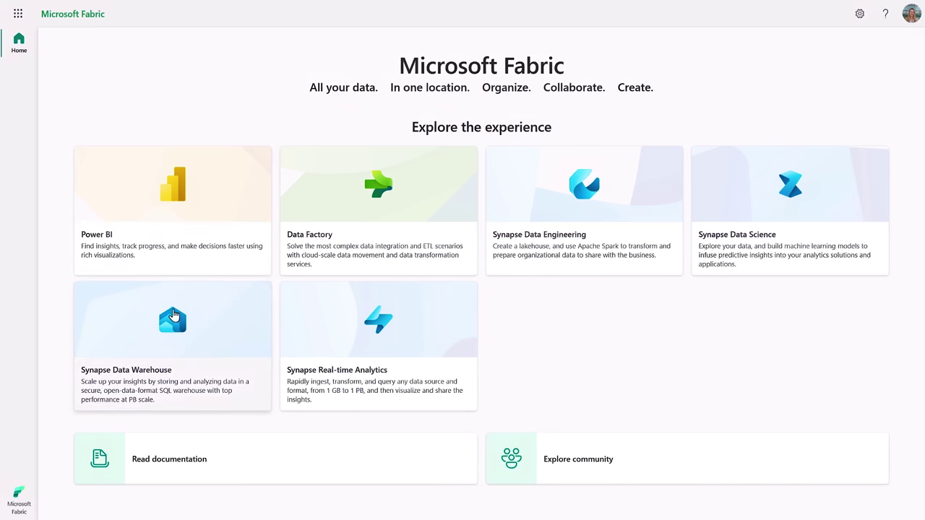
# Step: Open the Synapse Data Warehouse experience from the Fabric home page
pyautogui.click(137, 321)
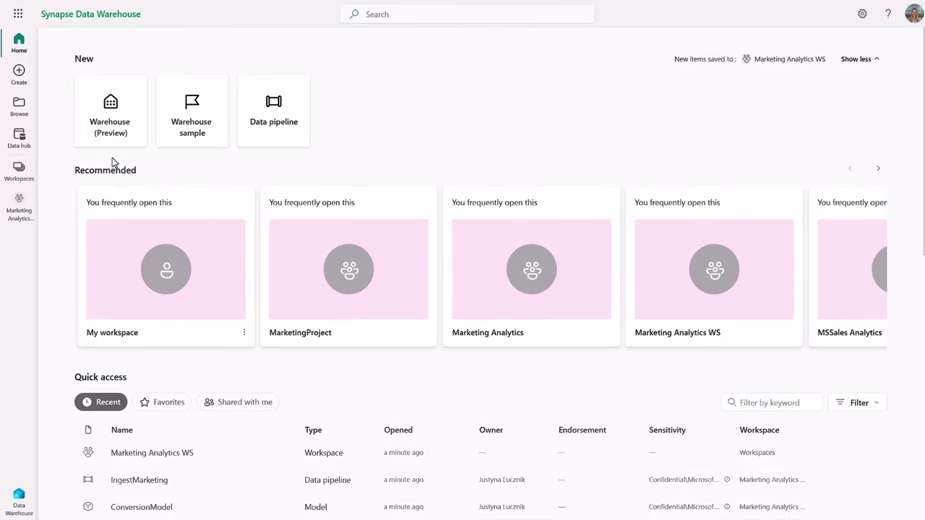
# Step: Create a new warehouse named MarketingWH, then go to the Marketing Analytics WS workspace
pyautogui.click(111, 120)
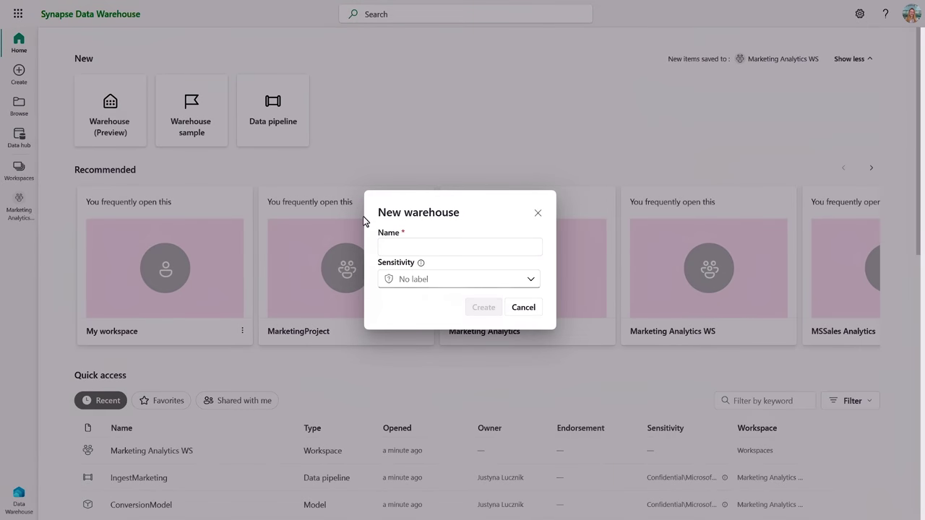
pyautogui.click(410, 245)
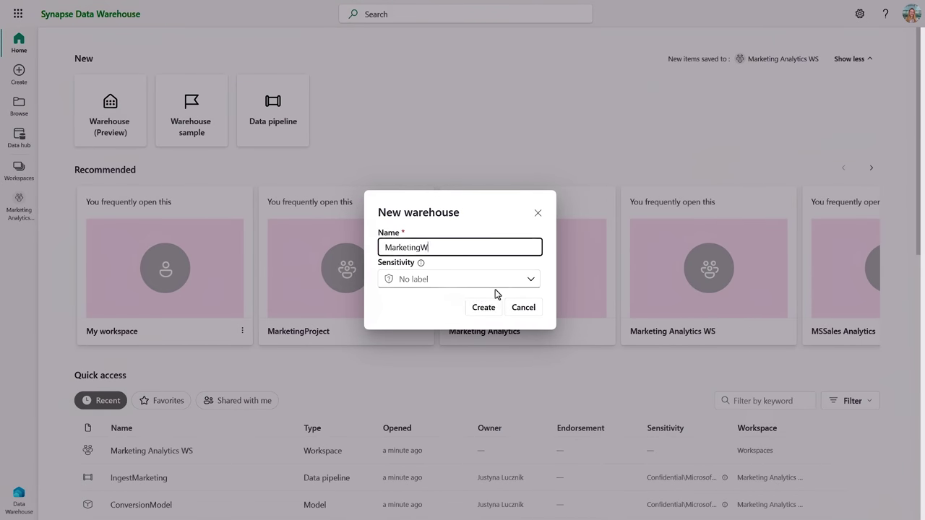
pyautogui.click(482, 314)
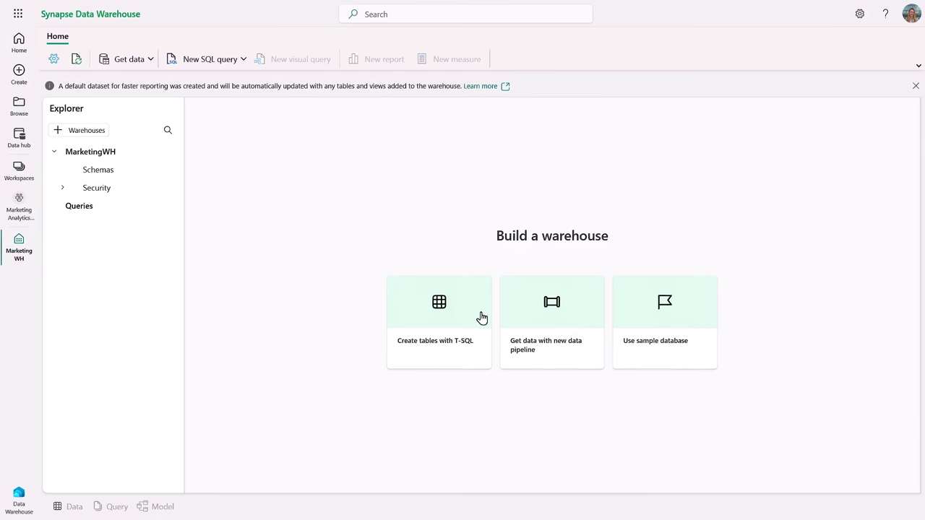
pyautogui.click(20, 211)
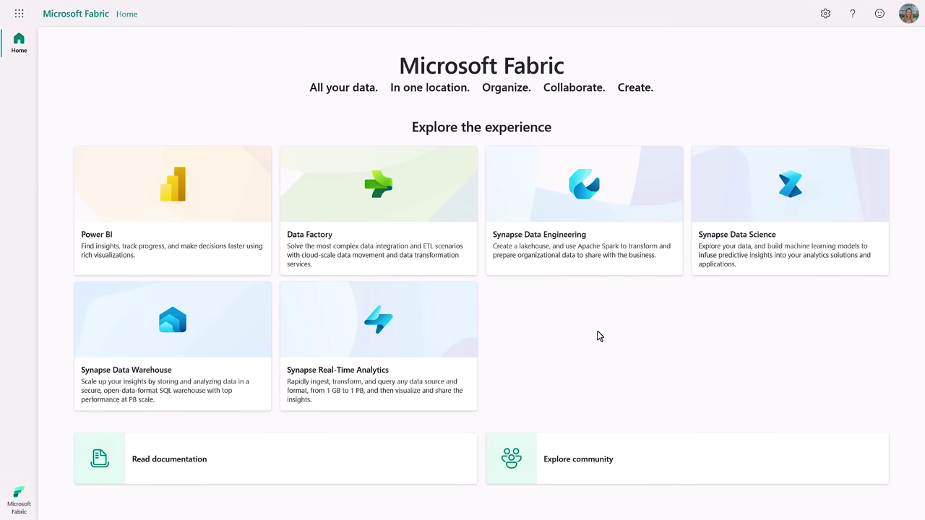
# Step: Open the Synapse Data Engineering experience
pyautogui.click(586, 205)
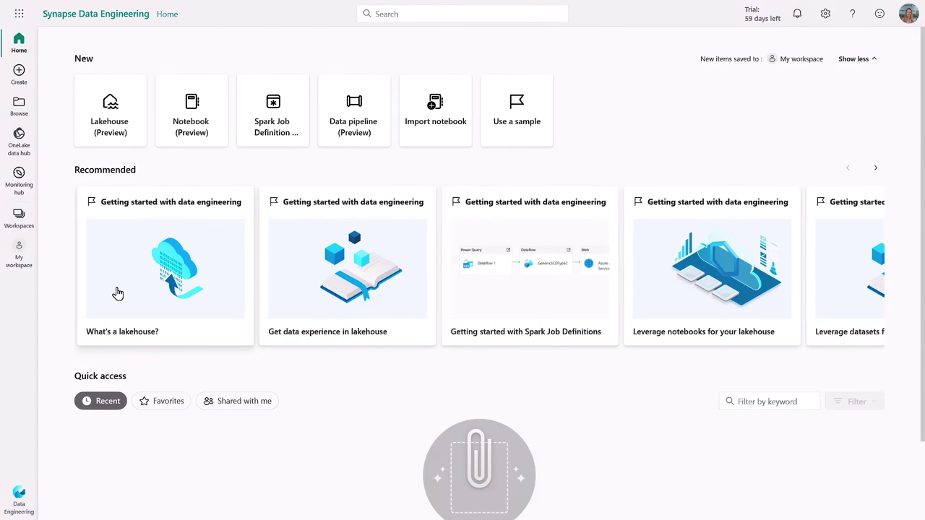
# Step: Create a new workspace named MarketingWS
pyautogui.click(14, 221)
pyautogui.click(134, 503)
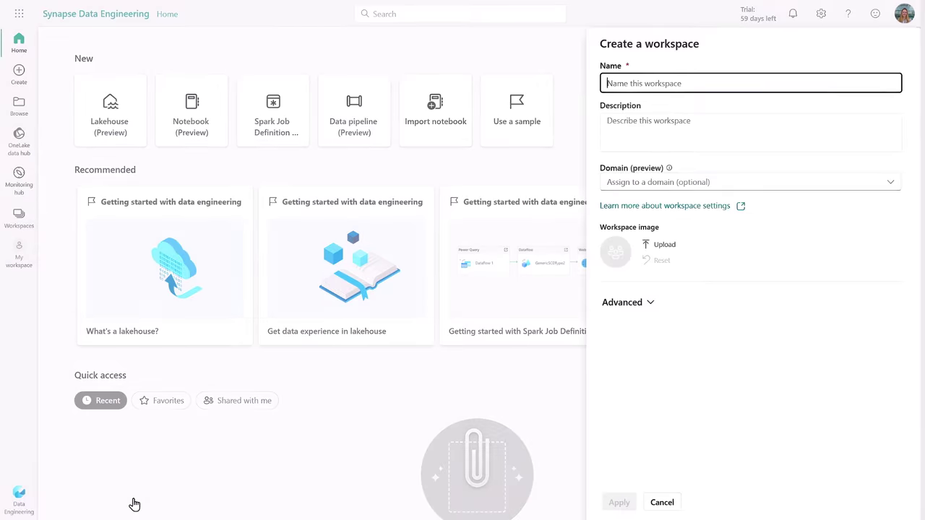
pyautogui.write('MarketingWS')
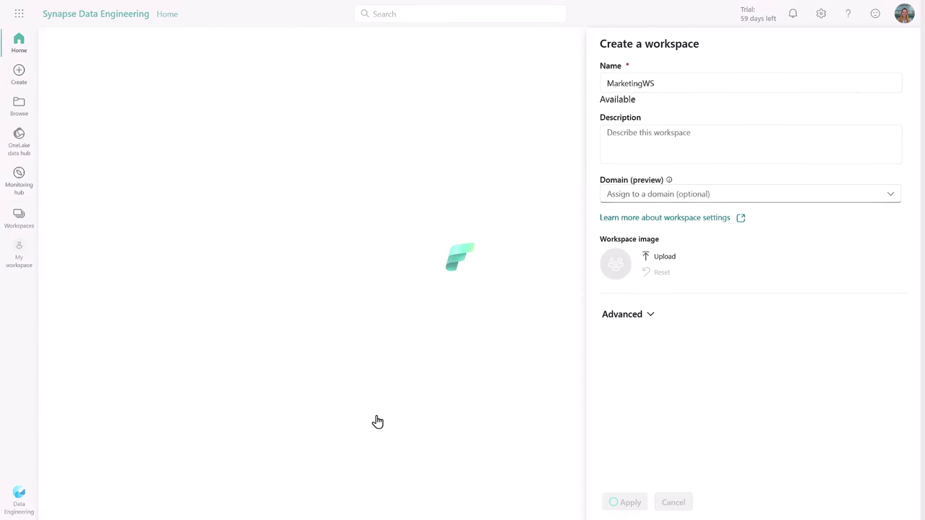
# Step: Add a new notebook to MarketingWS and accept the free Fabric trial upgrade
pyautogui.click(98, 73)
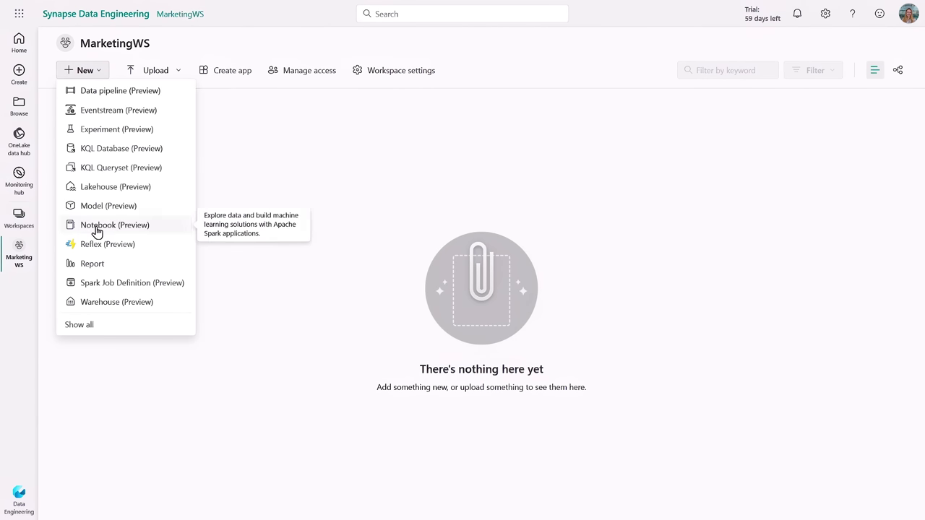
pyautogui.click(97, 227)
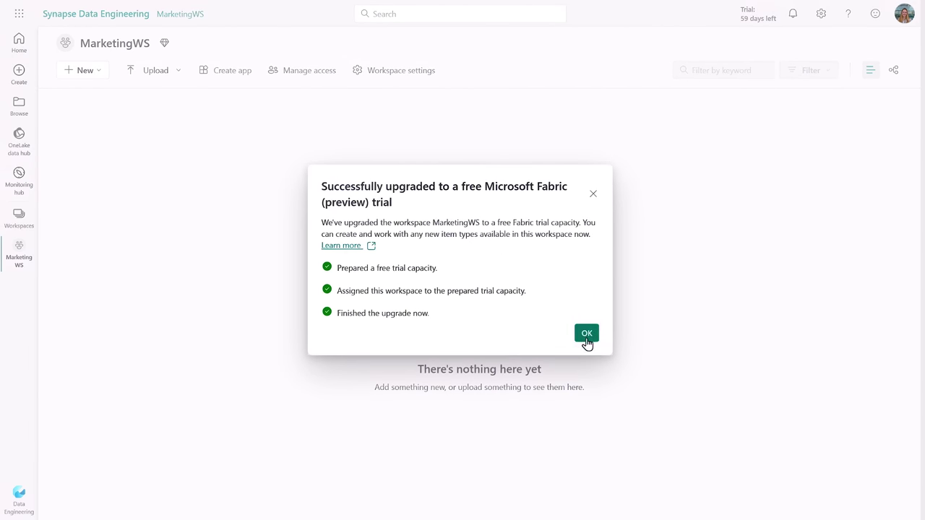
pyautogui.click(586, 334)
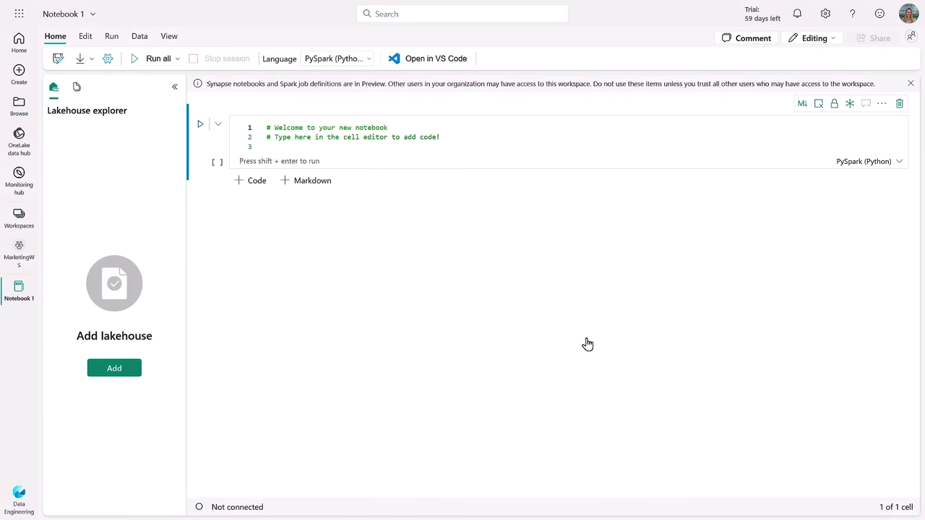
# Step: Run print("Hello World") in Notebook 1, then begin a new Tables shortcut in the Marketing lakehouse
pyautogui.click(273, 148)
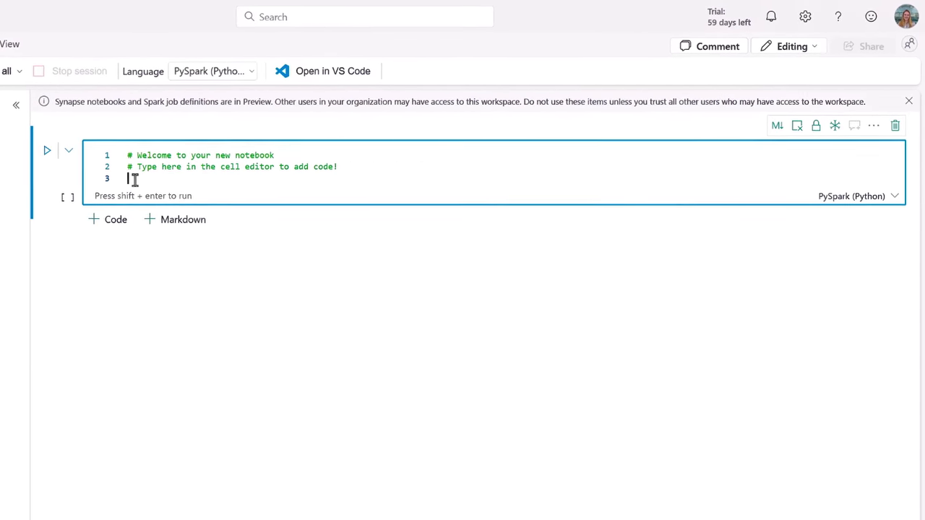
pyautogui.write('print("Hello World")')
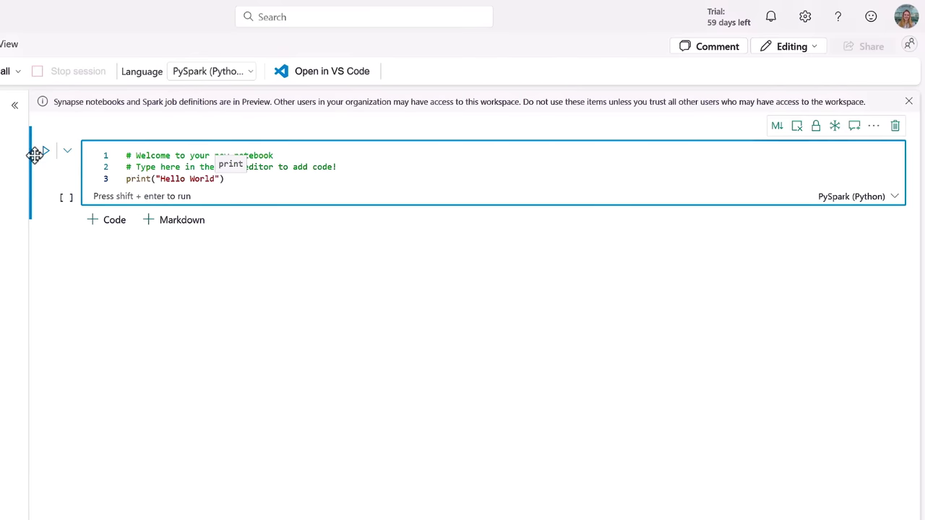
pyautogui.click(46, 154)
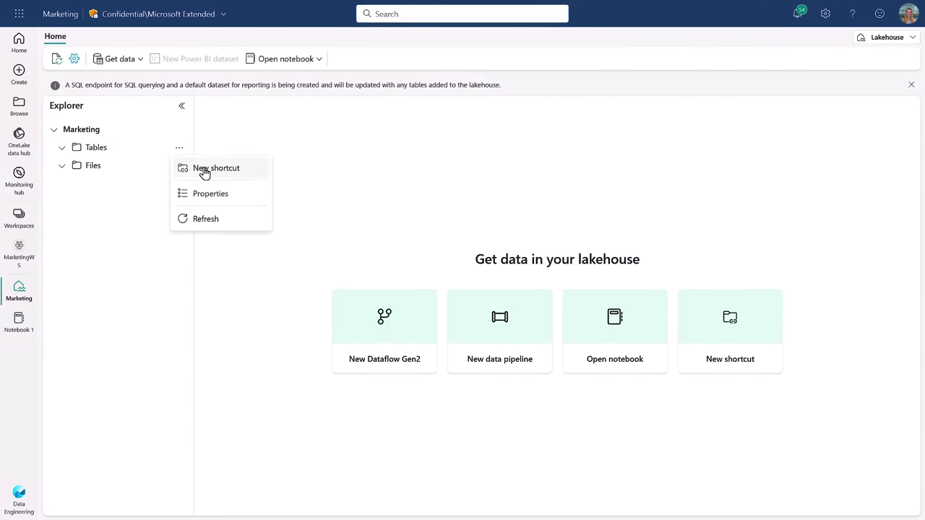
pyautogui.click(205, 169)
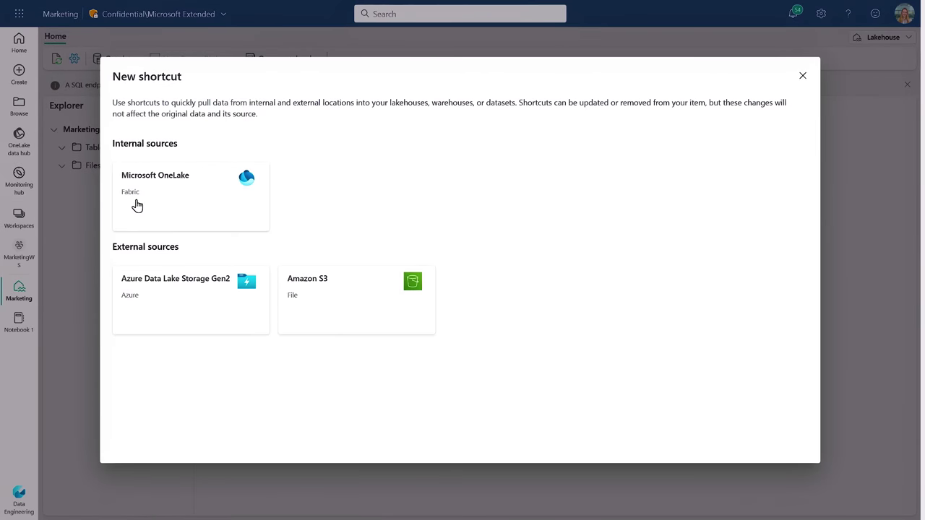
# Step: Create a OneLake shortcut to Marketing_LH's Customer table and preview its rows
pyautogui.click(190, 202)
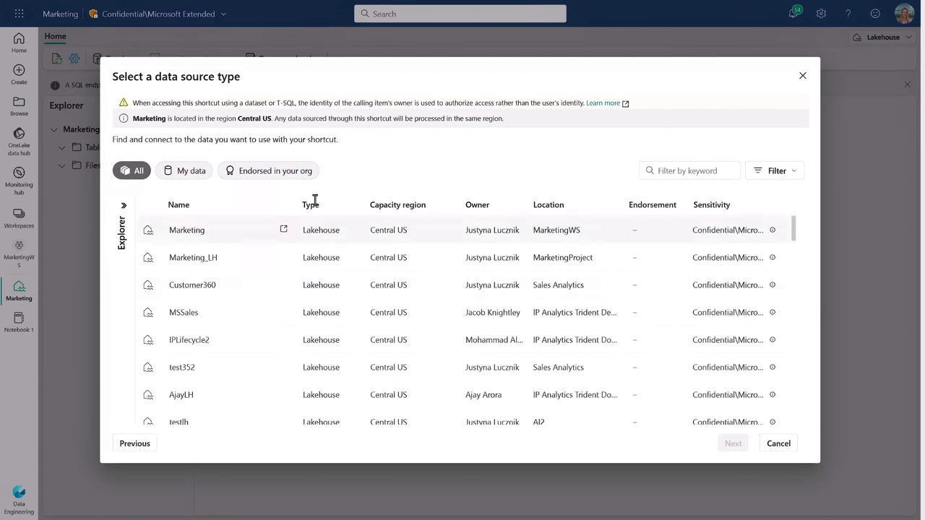
pyautogui.click(183, 266)
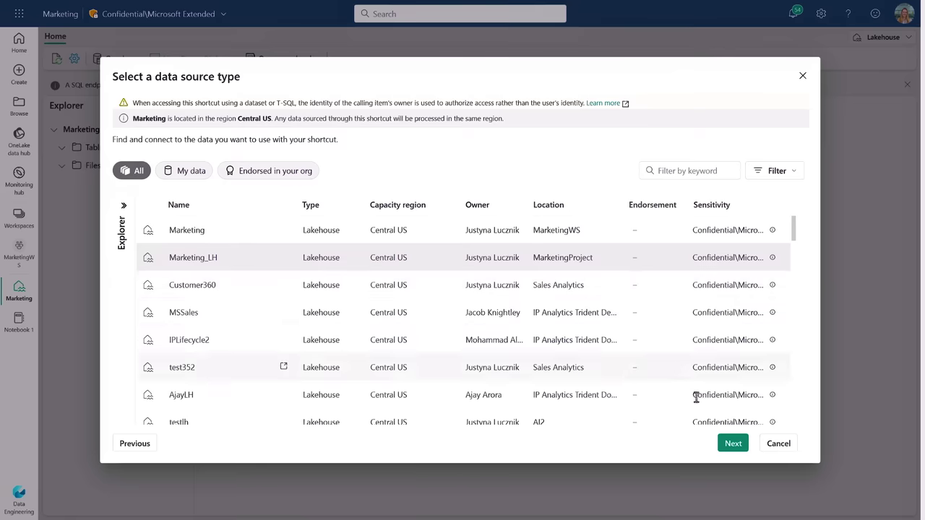
pyautogui.click(736, 443)
pyautogui.click(129, 209)
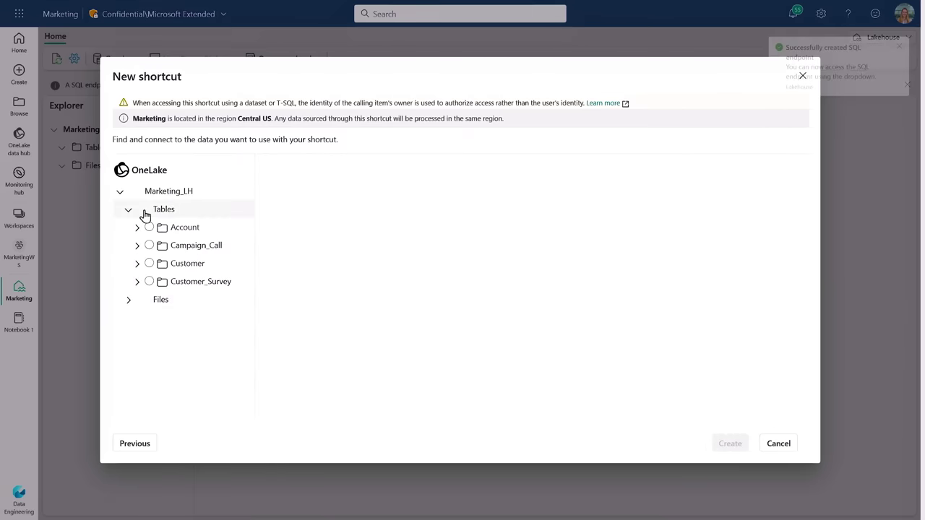
pyautogui.click(150, 264)
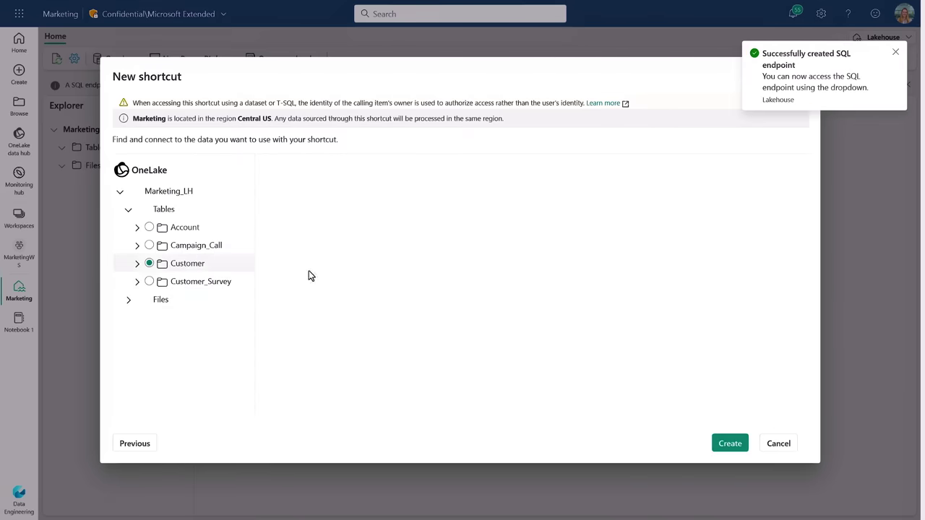
pyautogui.click(729, 443)
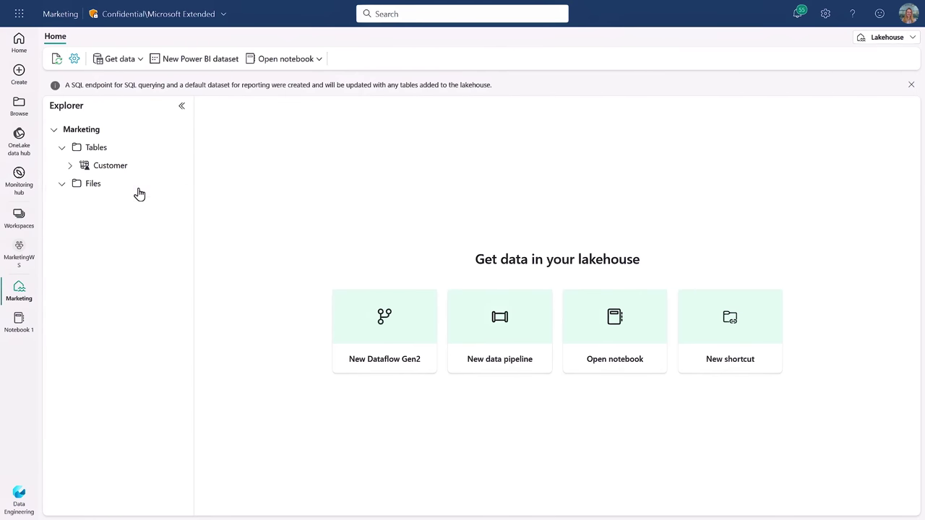
pyautogui.click(108, 168)
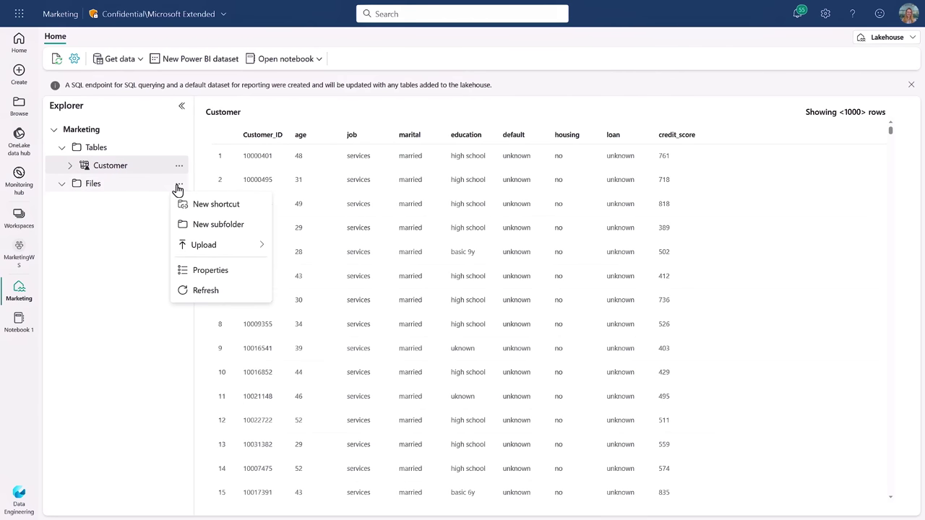
pyautogui.click(211, 207)
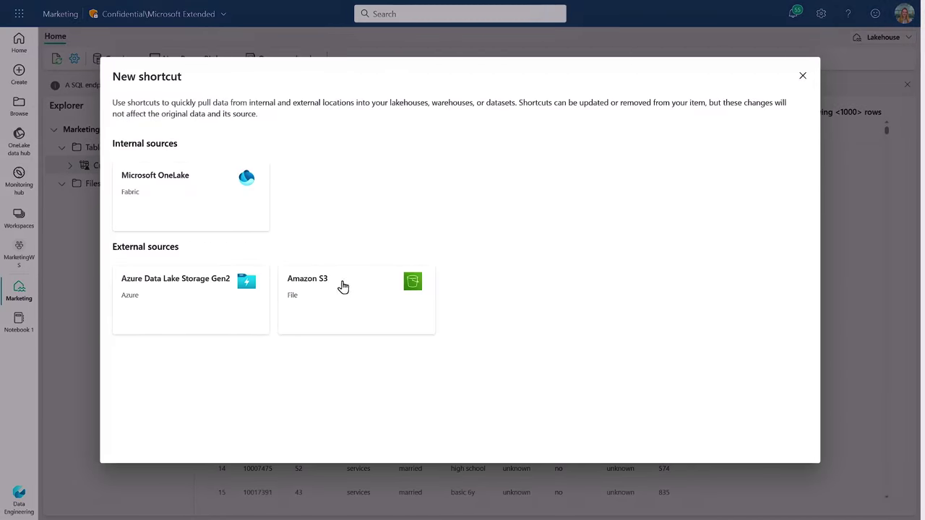
# Step: Add an Amazon S3 shortcut named Reviews to the northwindlogistics bucket under Files
pyautogui.click(344, 287)
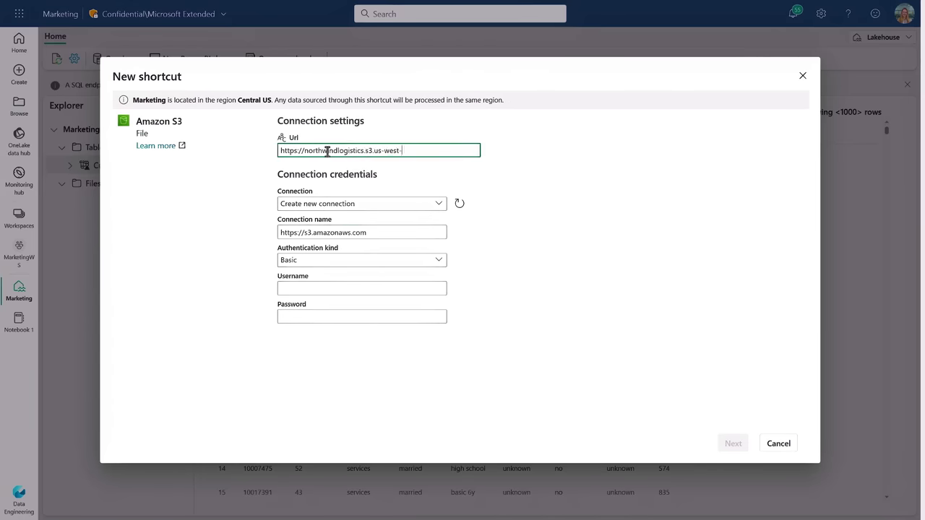
pyautogui.click(735, 444)
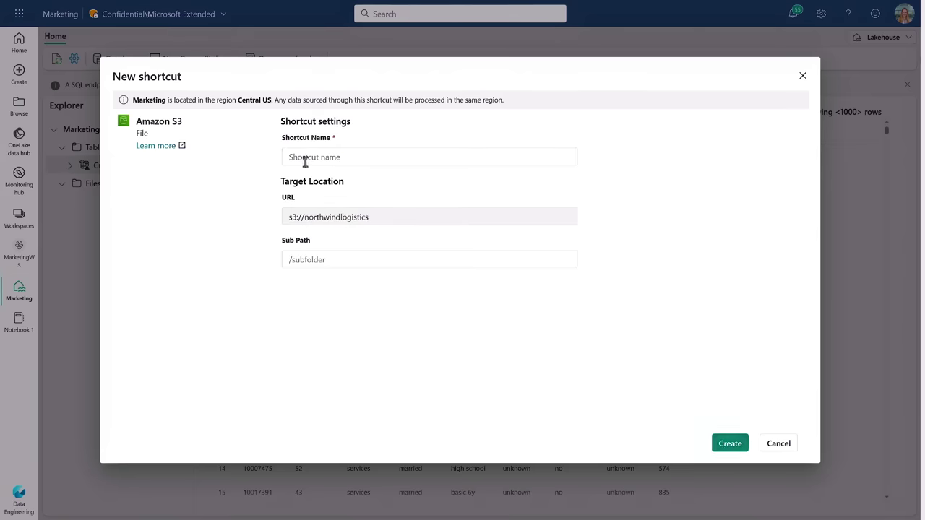
pyautogui.click(305, 162)
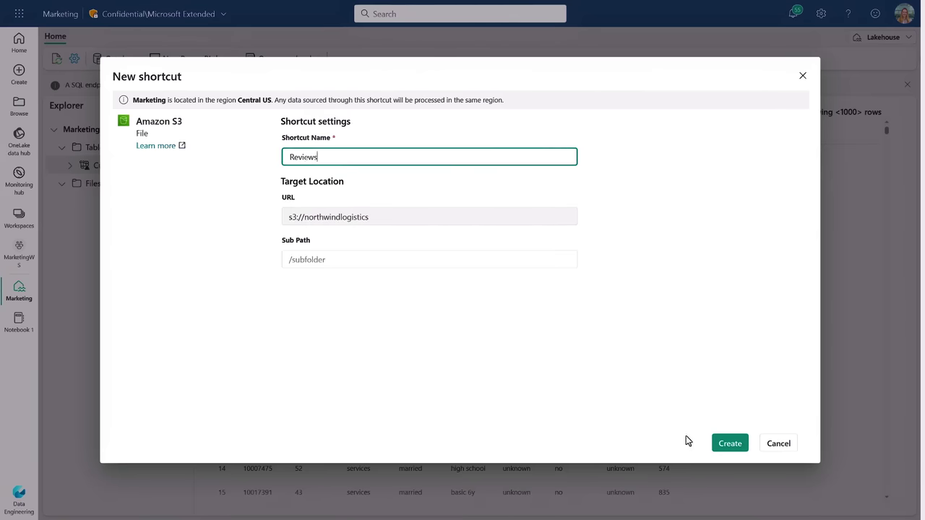
pyautogui.click(721, 446)
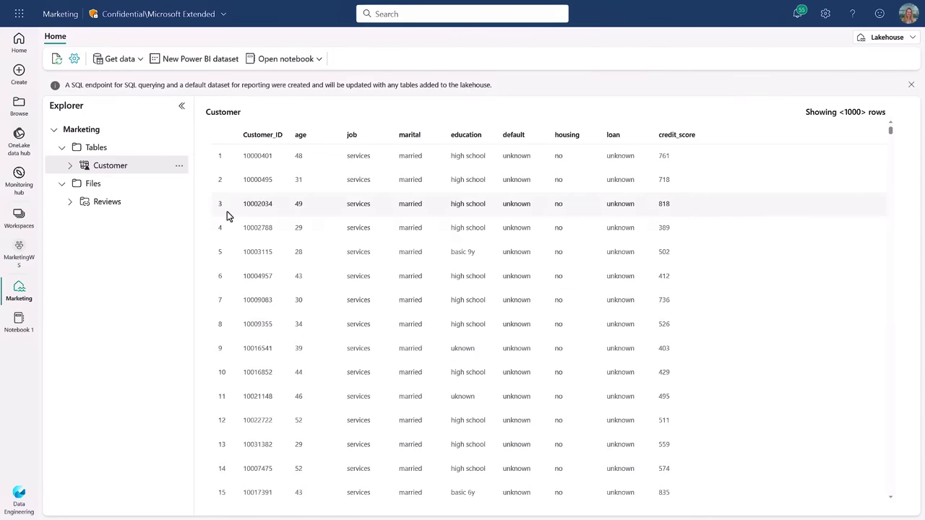
pyautogui.click(109, 203)
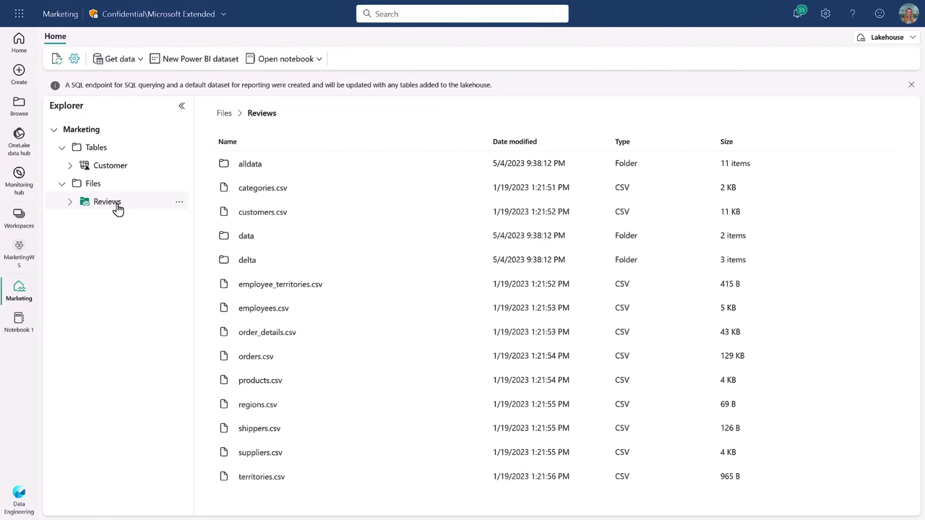
# Step: Browse Reviews > delta > Reviews > May2023 and preview ReviewsMay2023.jpg
pyautogui.click(242, 261)
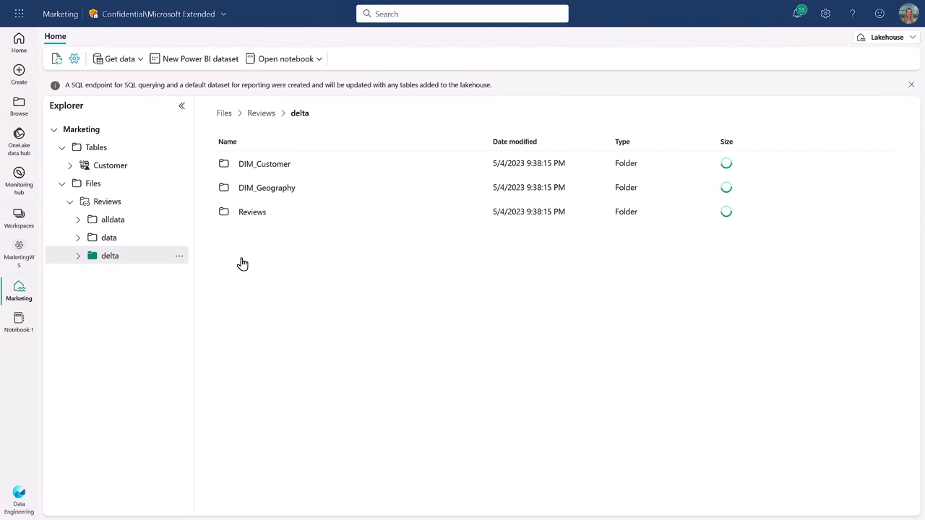
pyautogui.click(243, 215)
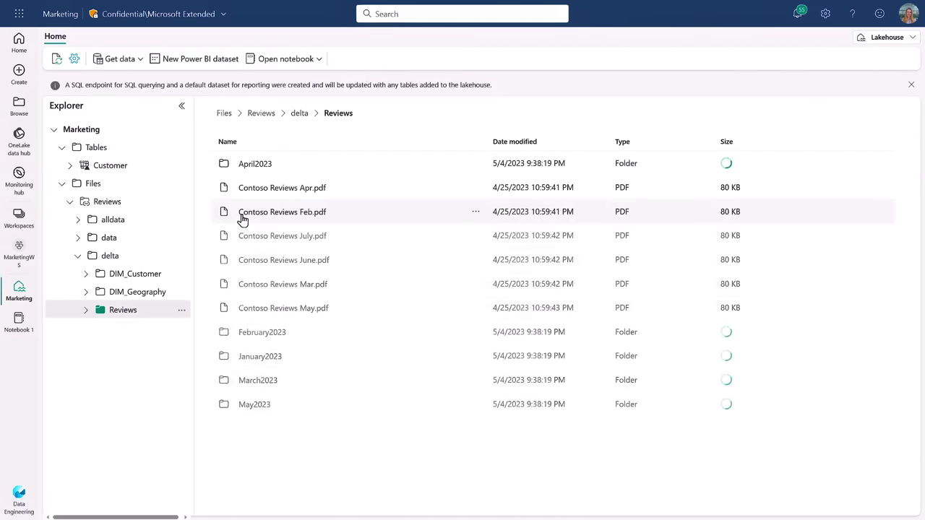
pyautogui.click(244, 404)
pyautogui.click(272, 333)
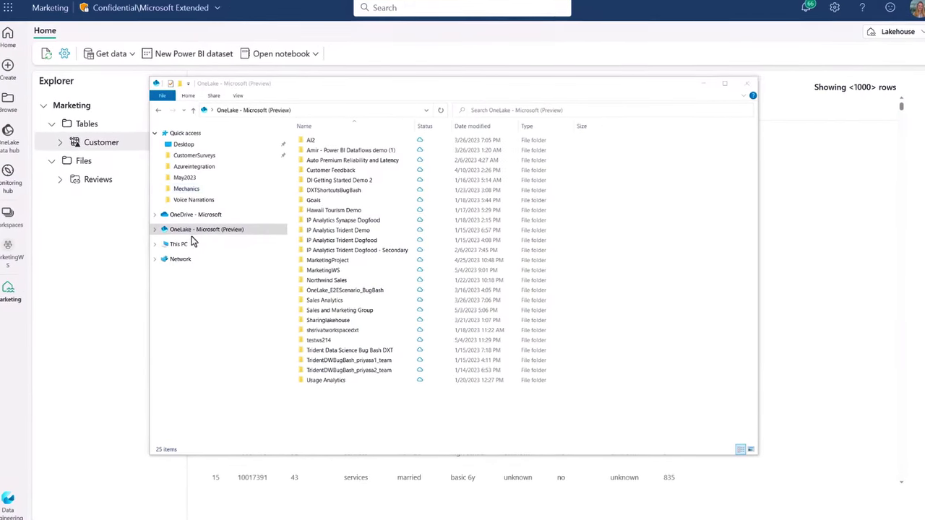
# Step: In File Explorer's OneLake, navigate MarketingWS > Marketing.Lakehouse > Files > Reviews > delta > Reviews > May2023 and open ReviewsMay2023.jpg
pyautogui.click(217, 232)
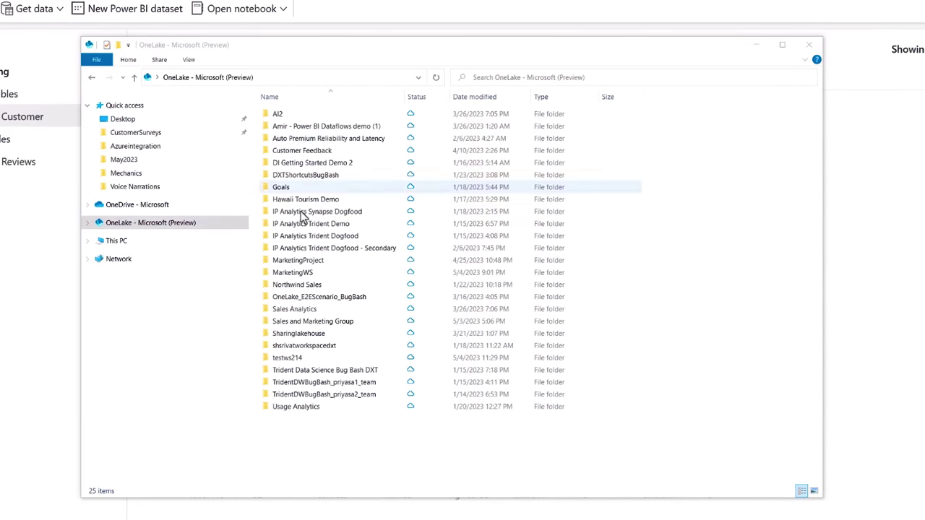
pyautogui.doubleClick(308, 273)
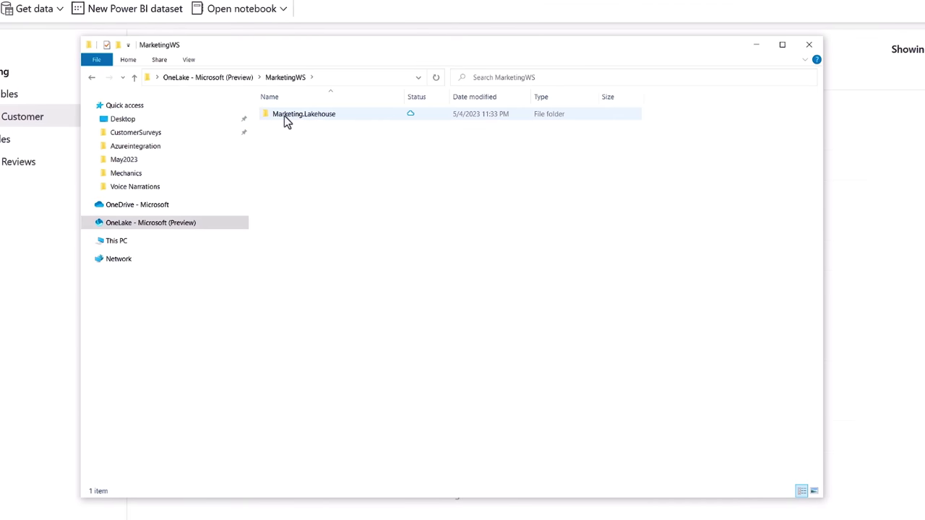
pyautogui.doubleClick(313, 118)
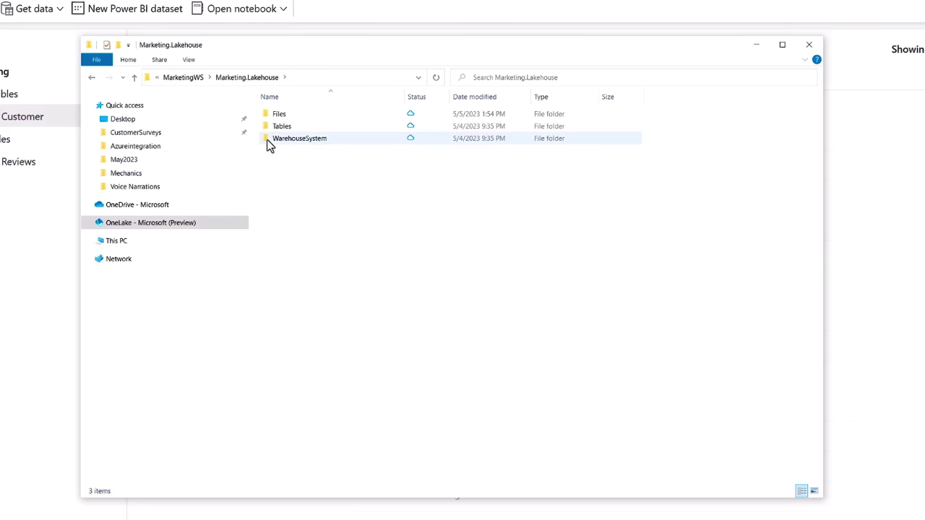
pyautogui.doubleClick(273, 115)
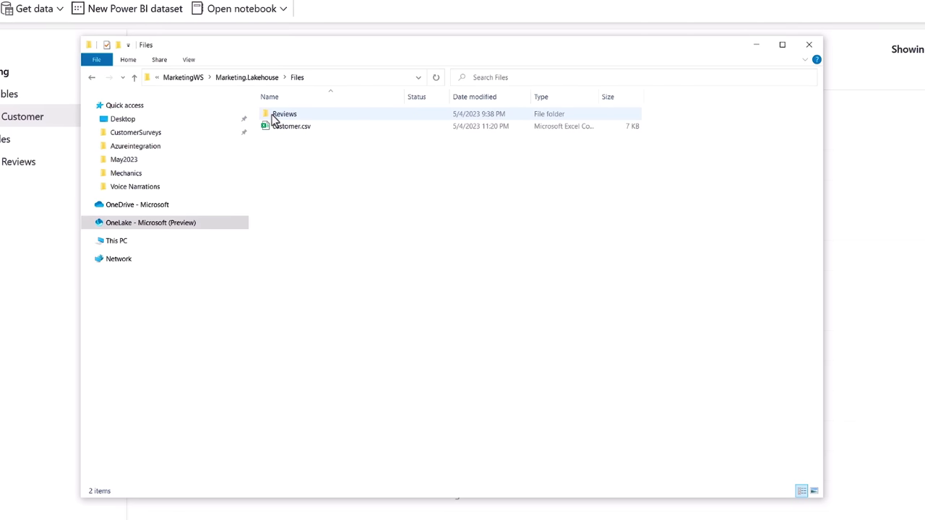
pyautogui.doubleClick(294, 115)
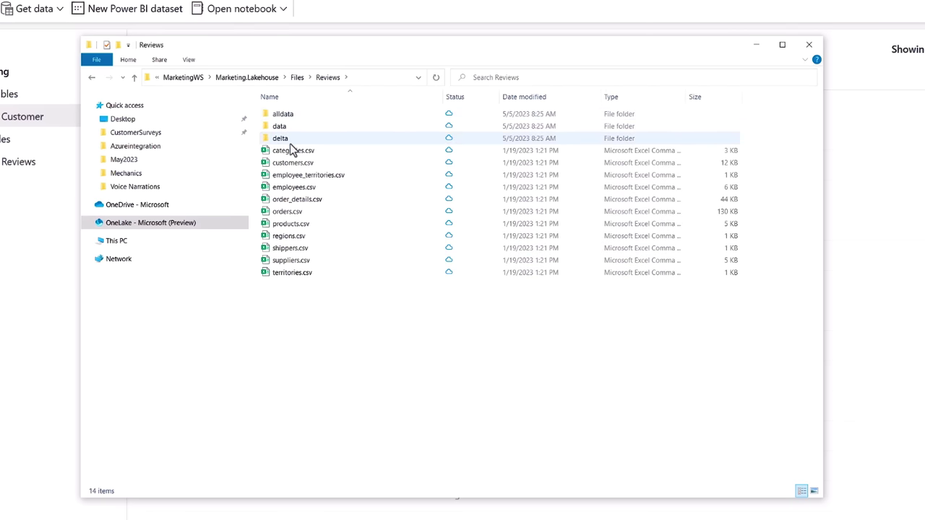
pyautogui.doubleClick(282, 138)
pyautogui.doubleClick(282, 138)
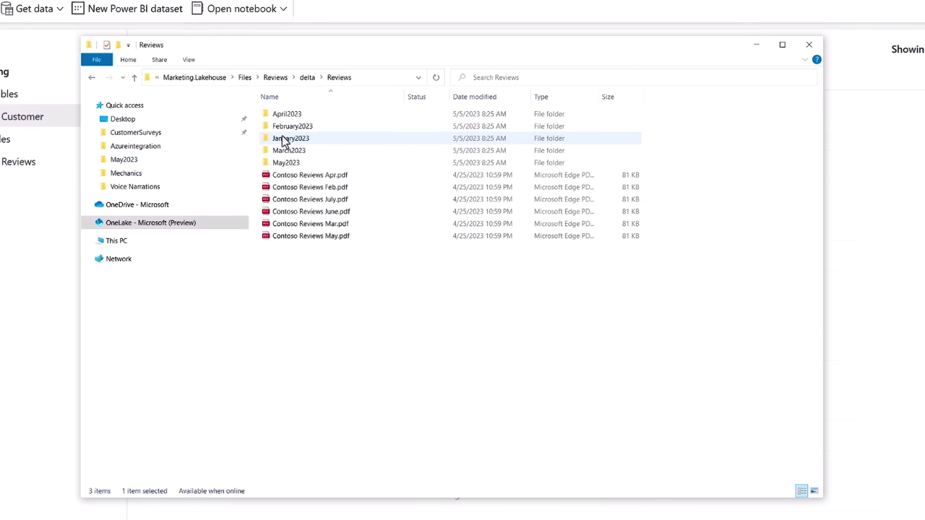
pyautogui.doubleClick(287, 163)
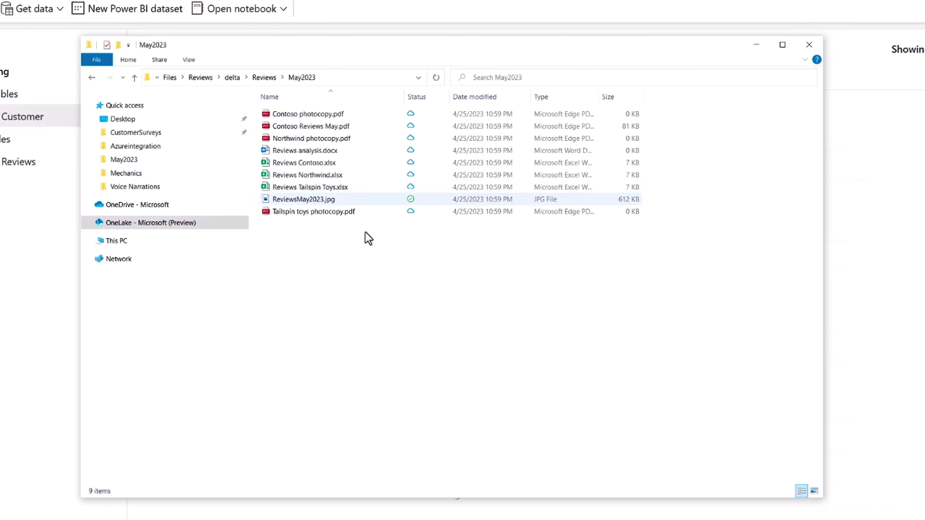
pyautogui.doubleClick(306, 200)
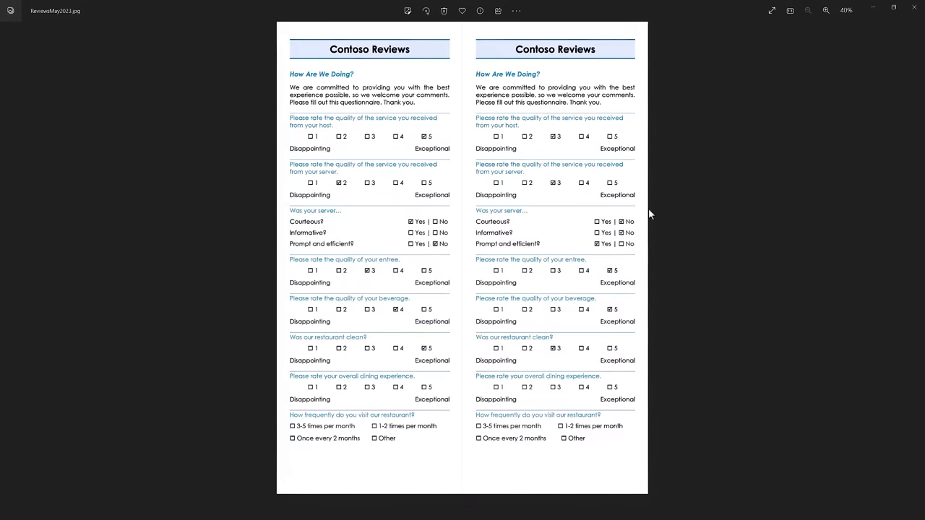
# Step: Close the survey image in Photos and return File Explorer to the lakehouse Files folder
pyautogui.click(912, 10)
pyautogui.click(174, 77)
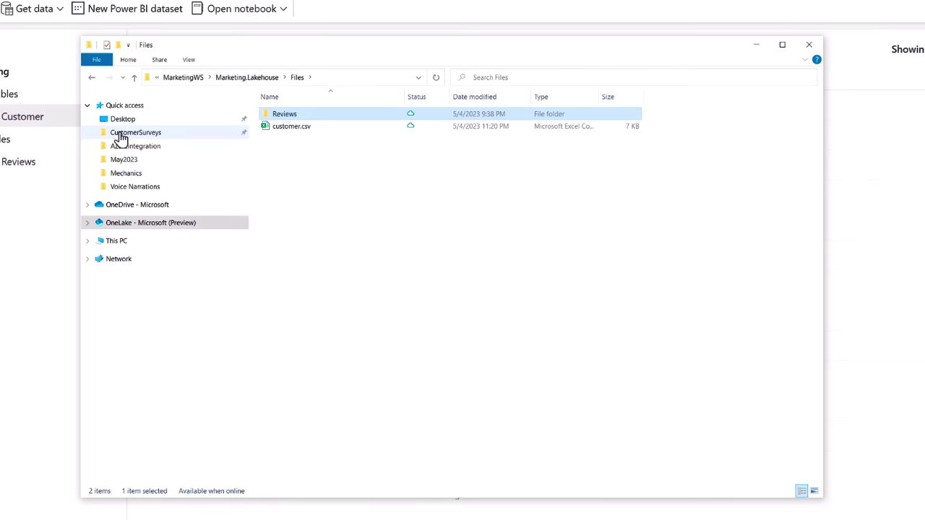
# Step: Copy the CustomerSurveys folder into the lakehouse Files folder, then refresh the Marketing lakehouse
pyautogui.moveTo(127, 139); pyautogui.dragTo(308, 163)
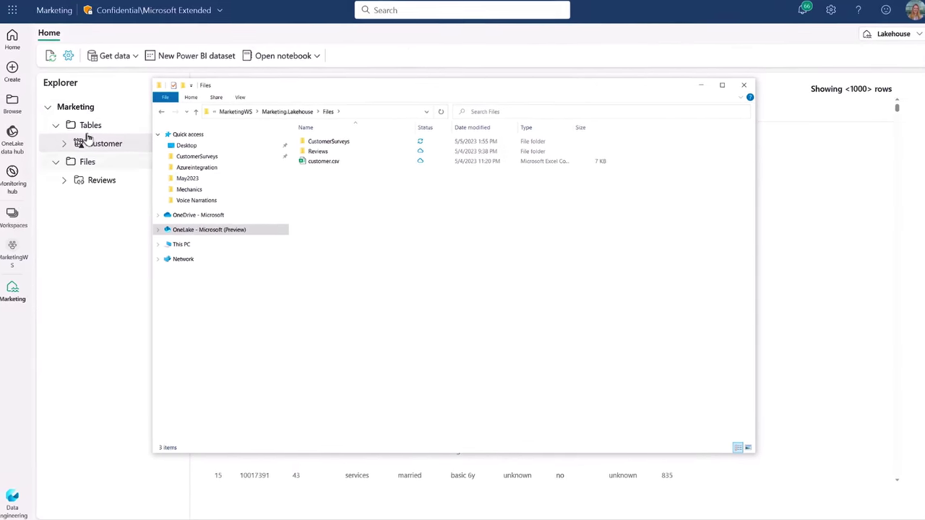
pyautogui.click(50, 58)
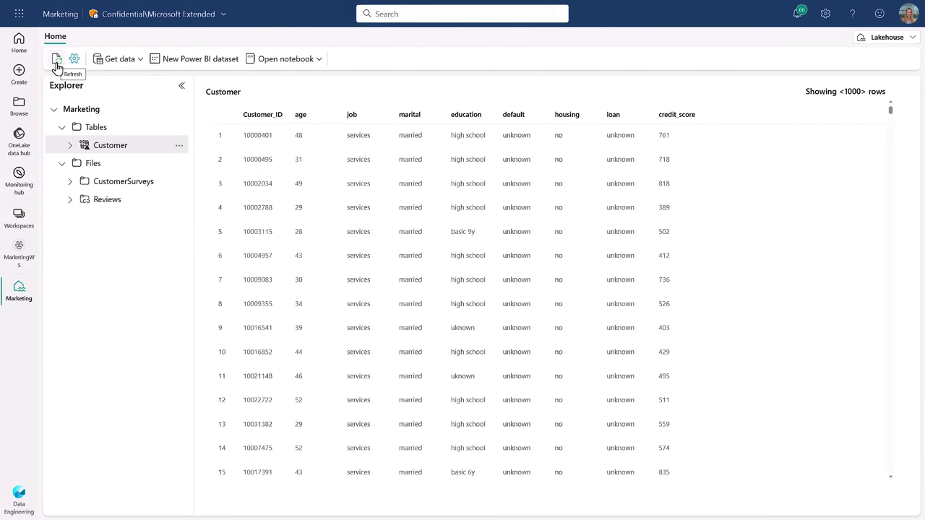
# Step: Load CustomerSurveyPhone.csv from CustomerSurveys > May2023 into a customersurvey Delta table and preview it
pyautogui.click(116, 186)
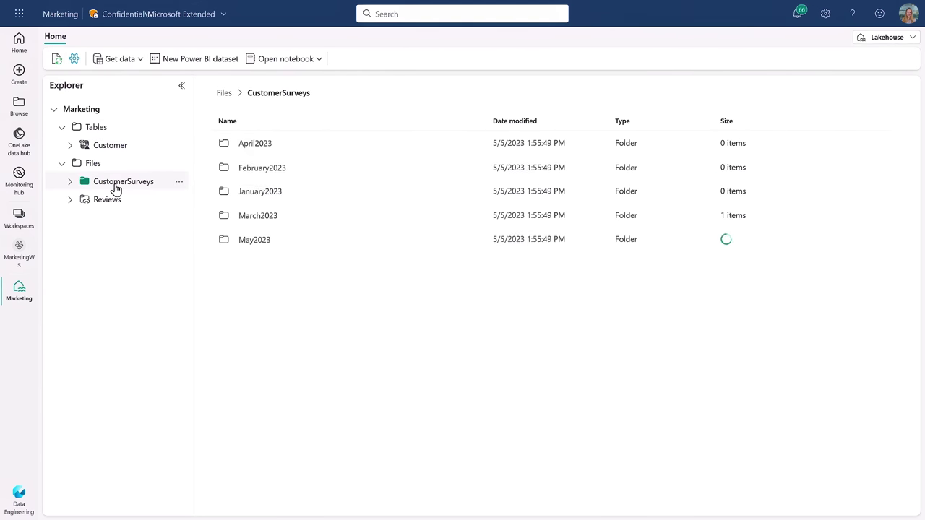
pyautogui.click(263, 242)
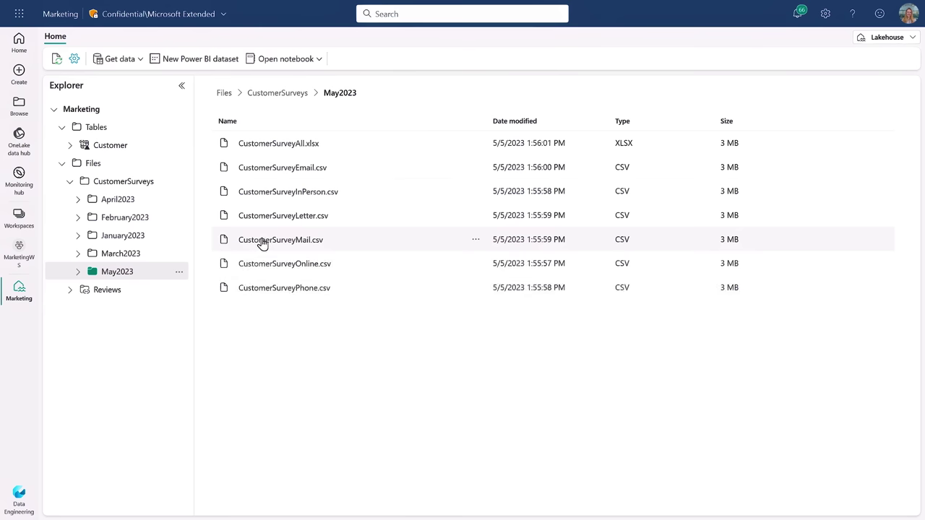
pyautogui.click(282, 289)
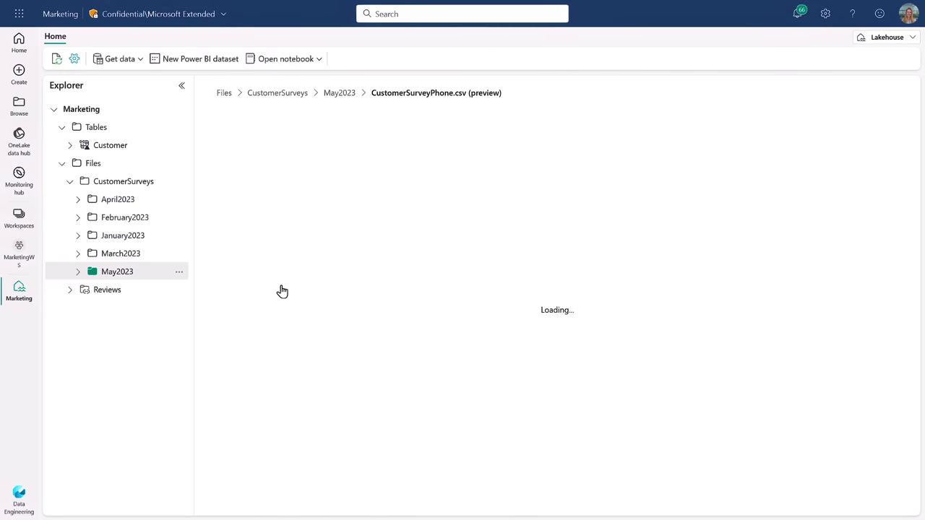
pyautogui.click(341, 93)
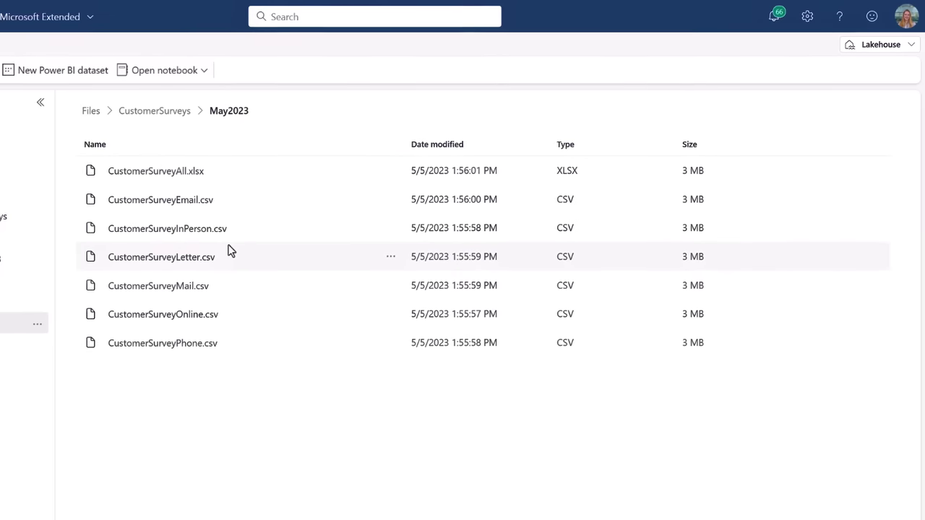
pyautogui.click(389, 343)
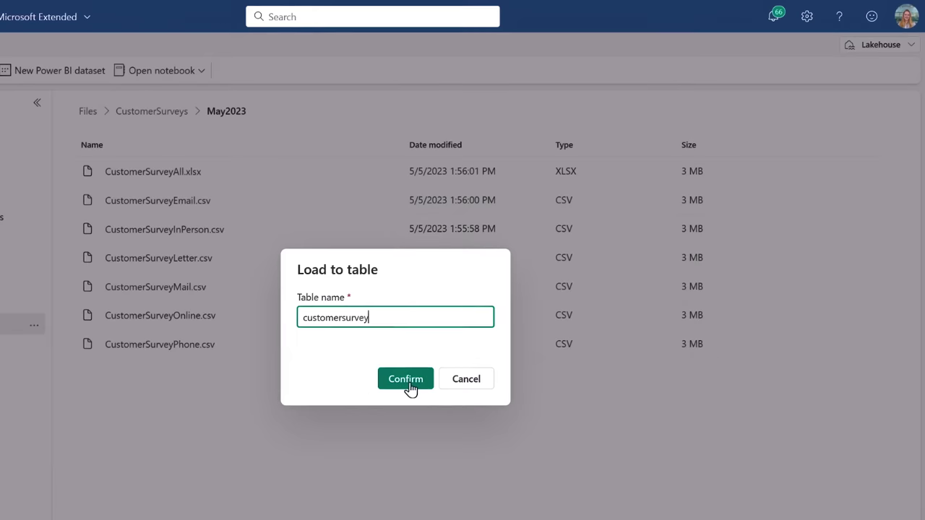
pyautogui.click(407, 383)
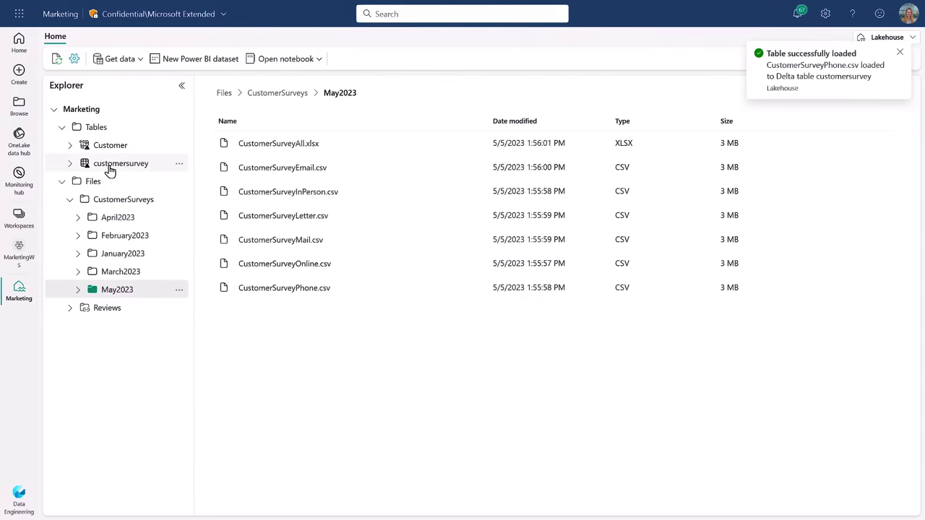
pyautogui.click(110, 171)
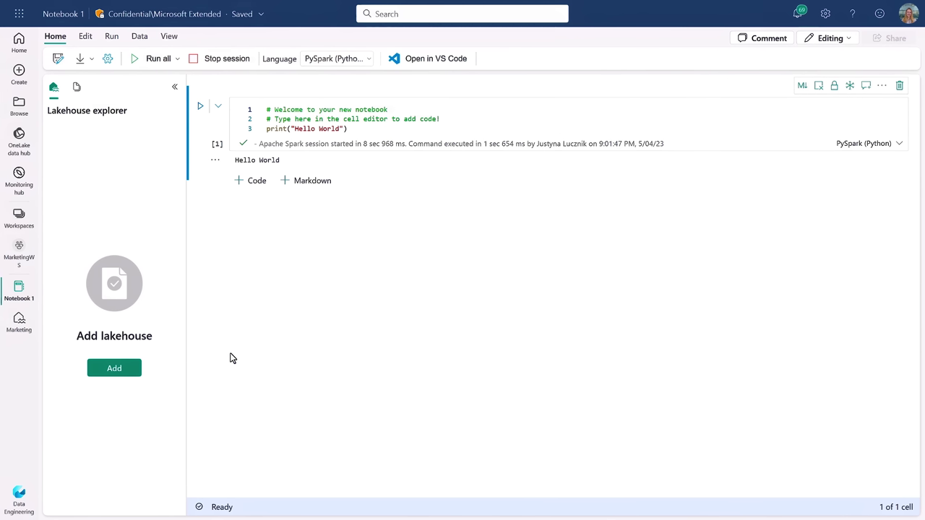
# Step: Attach the existing Marketing lakehouse to Notebook 1 and add a Customer table query cell
pyautogui.click(120, 375)
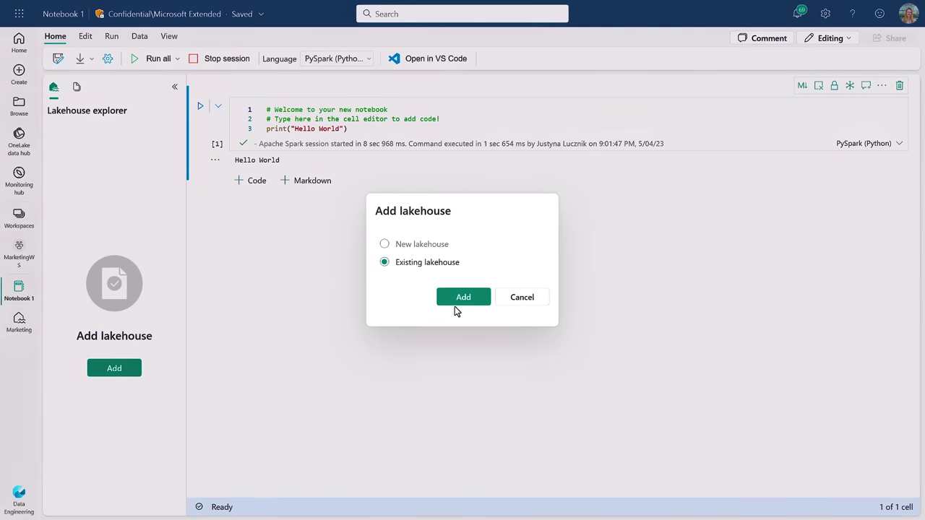
pyautogui.click(456, 303)
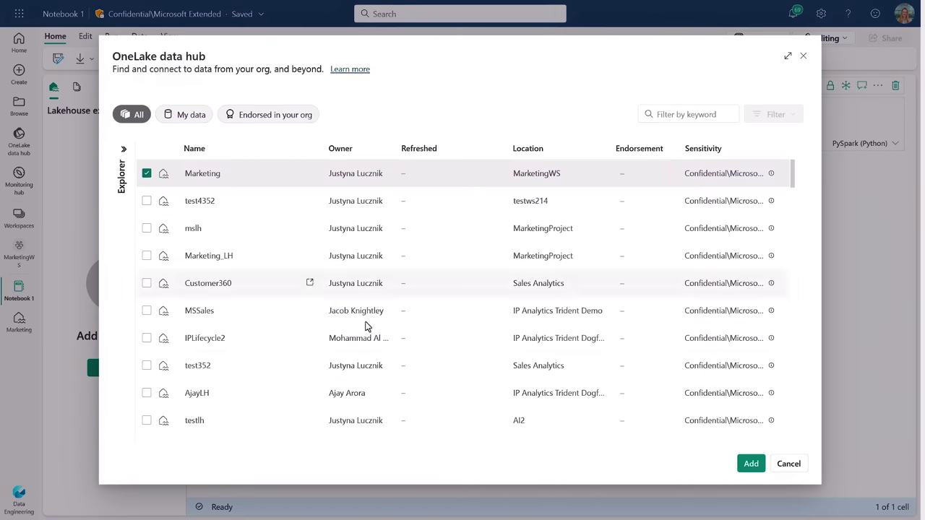
pyautogui.click(746, 467)
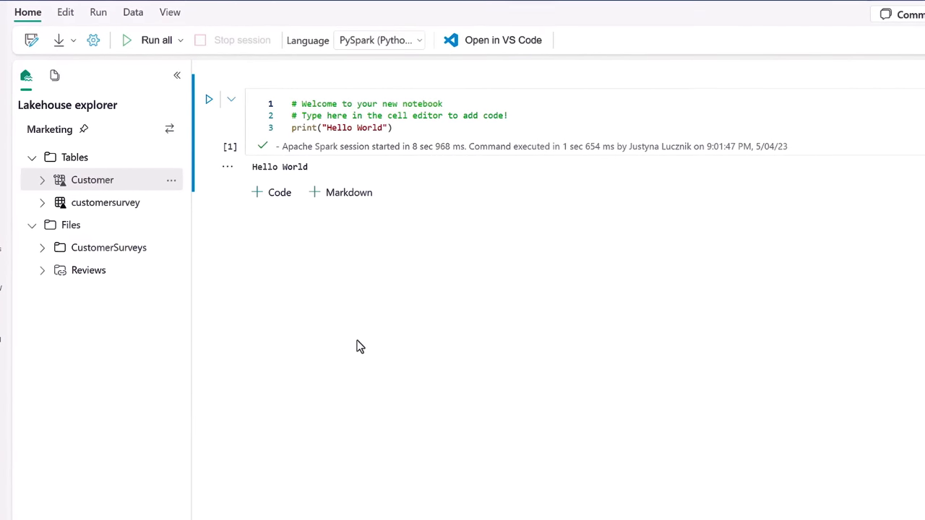
pyautogui.moveTo(83, 179); pyautogui.dragTo(331, 192)
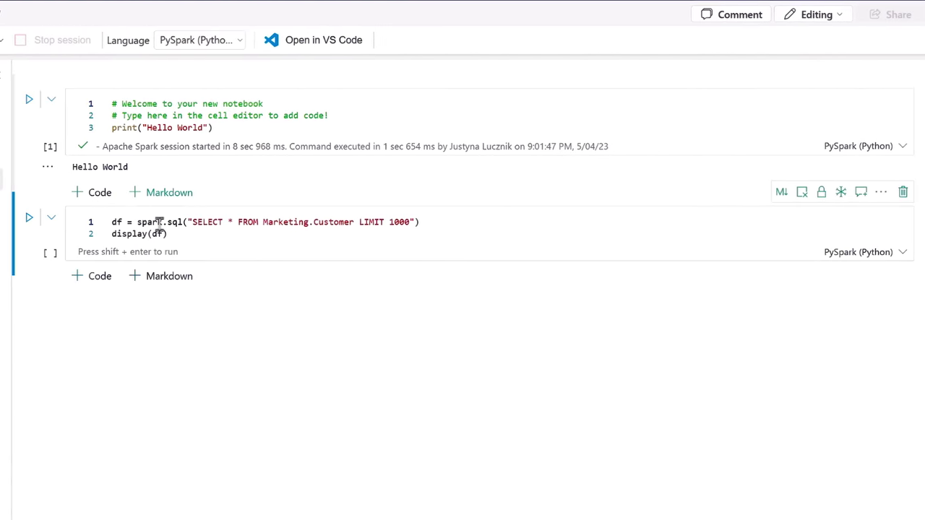
# Step: Run the Marketing.Customer LIMIT 1000 query cell and review the returned customer rows
pyautogui.click(27, 220)
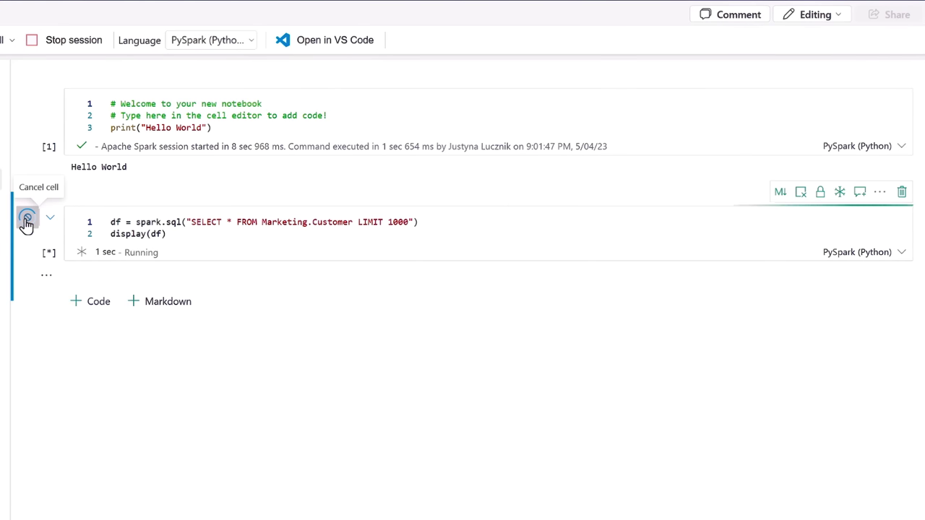
pyautogui.scroll(-1, 252, 283)
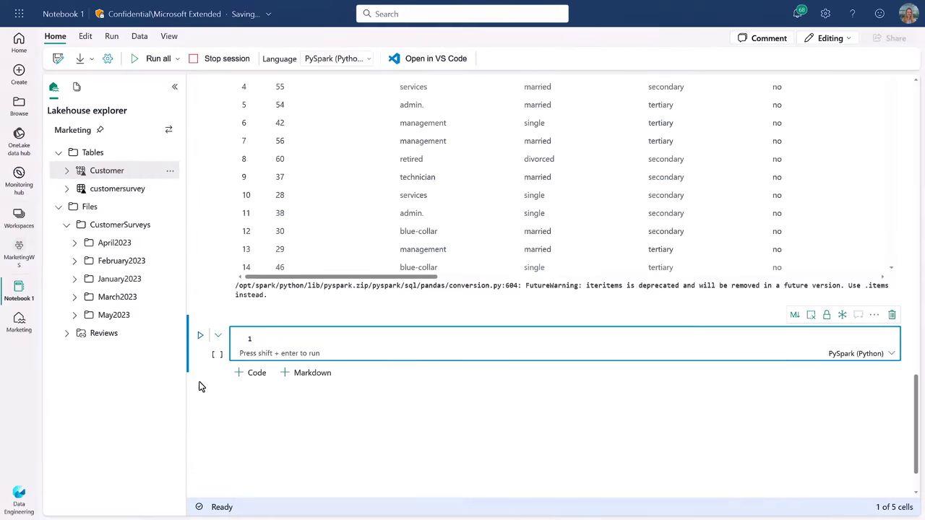
# Step: Ask %%chat 'Can you recommend a predictive model for my data?' and read the six suggestions
pyautogui.write('%%chat')
pyautogui.press('Return')
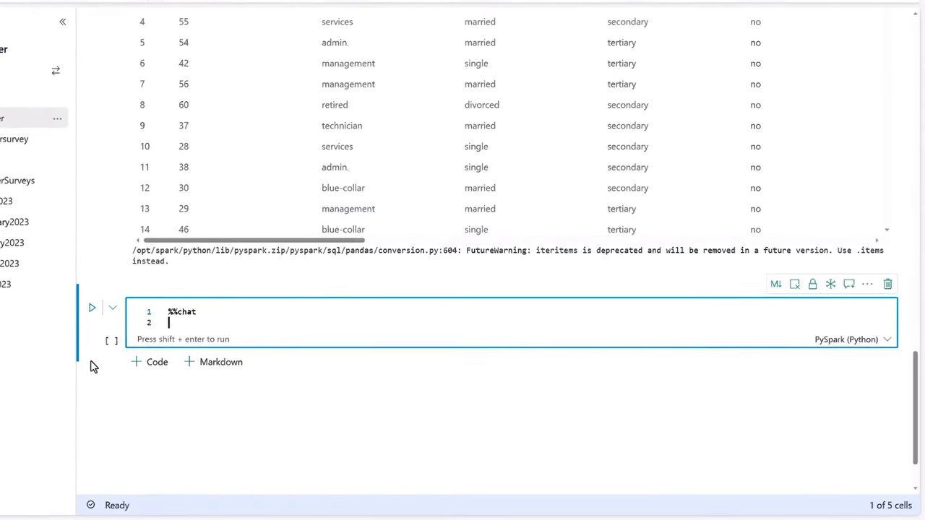
pyautogui.write('Can you recommend a predictive model for my data?')
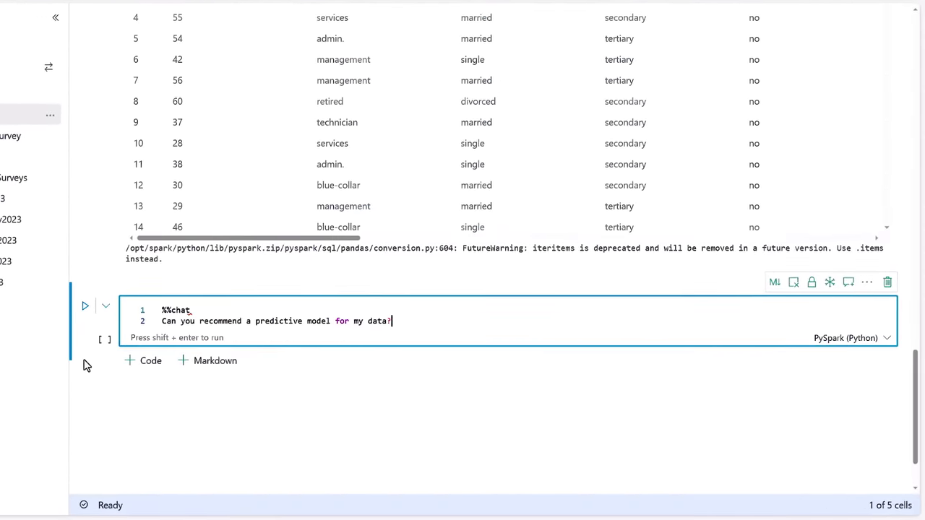
pyautogui.click(84, 309)
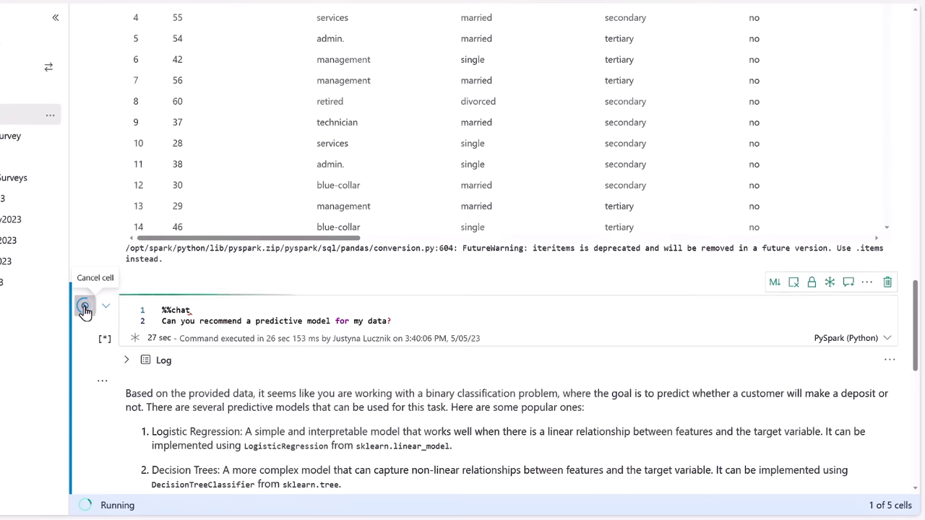
pyautogui.scroll(-4, 83, 311)
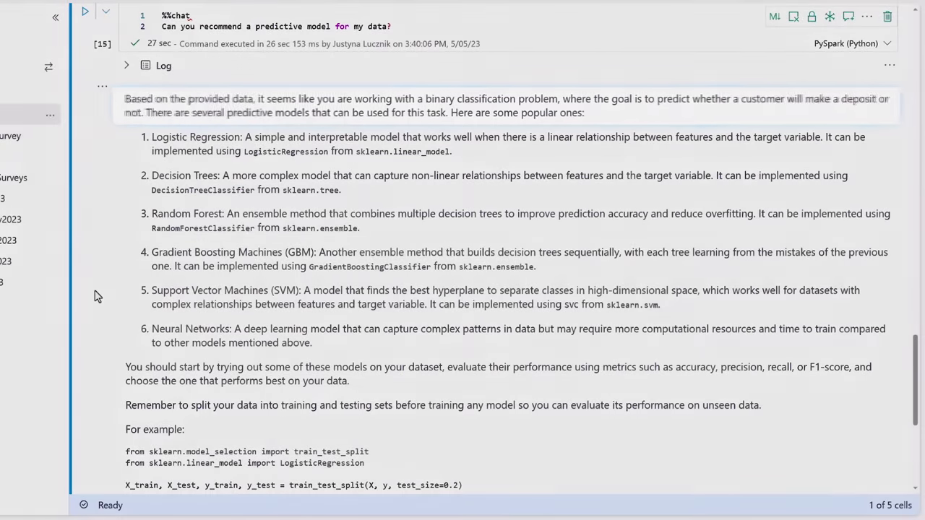
pyautogui.scroll(-4, 98, 296)
# Step: Generate logistic regression code for predicting deposits with a %%code cell, then run it
pyautogui.click(137, 303)
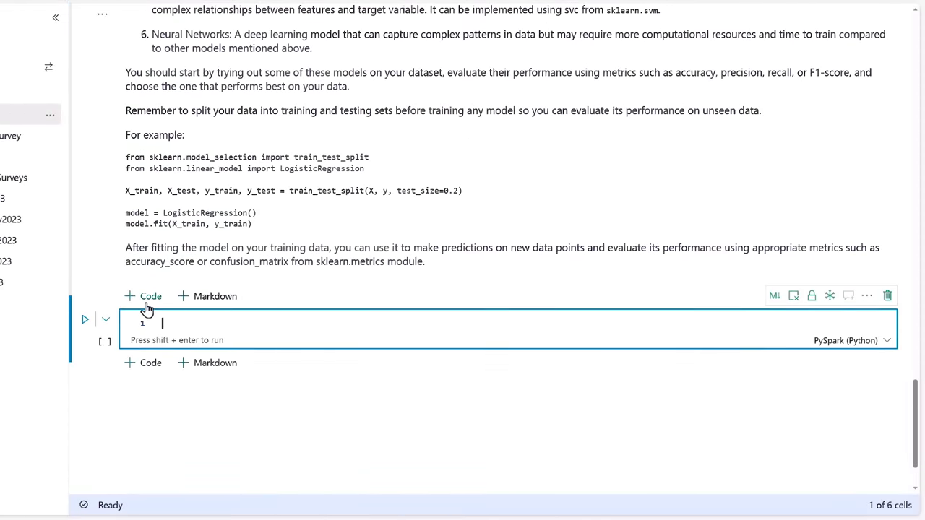
pyautogui.write('%%code')
pyautogui.press('Return')
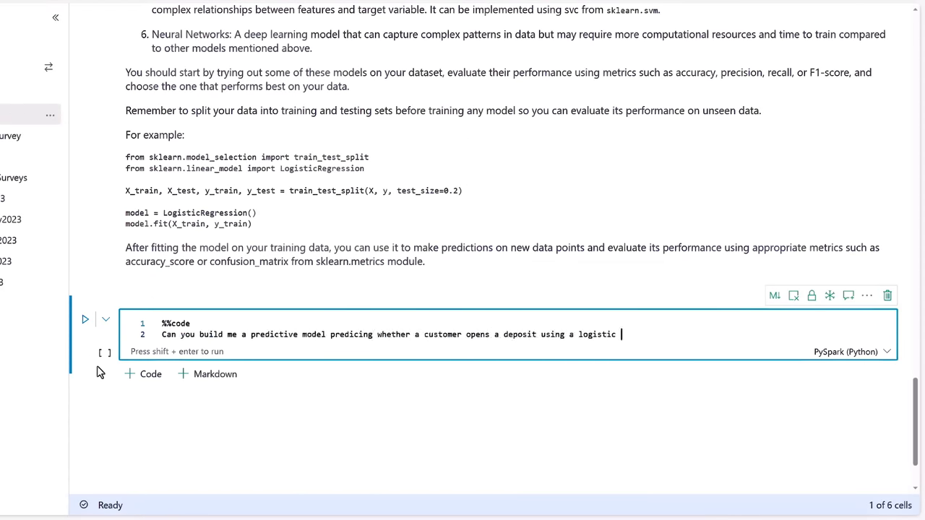
pyautogui.click(85, 319)
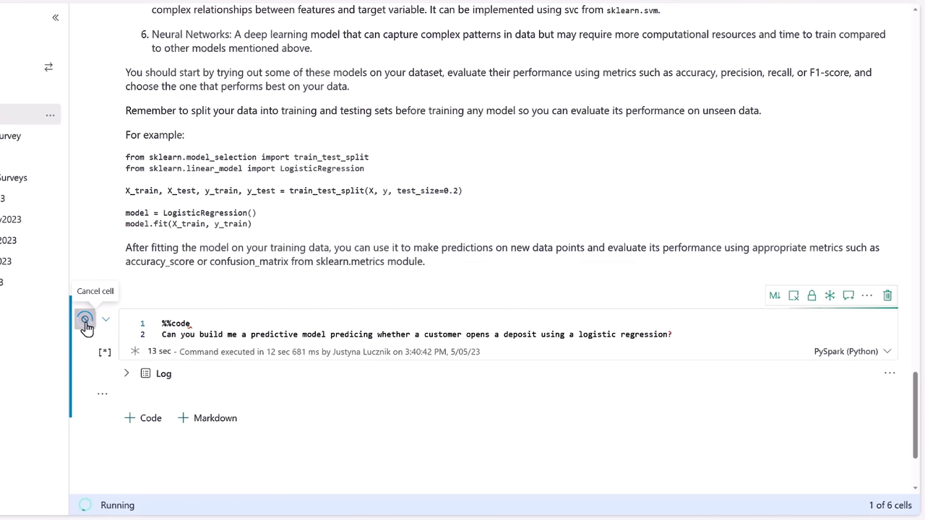
pyautogui.scroll(-5, 93, 403)
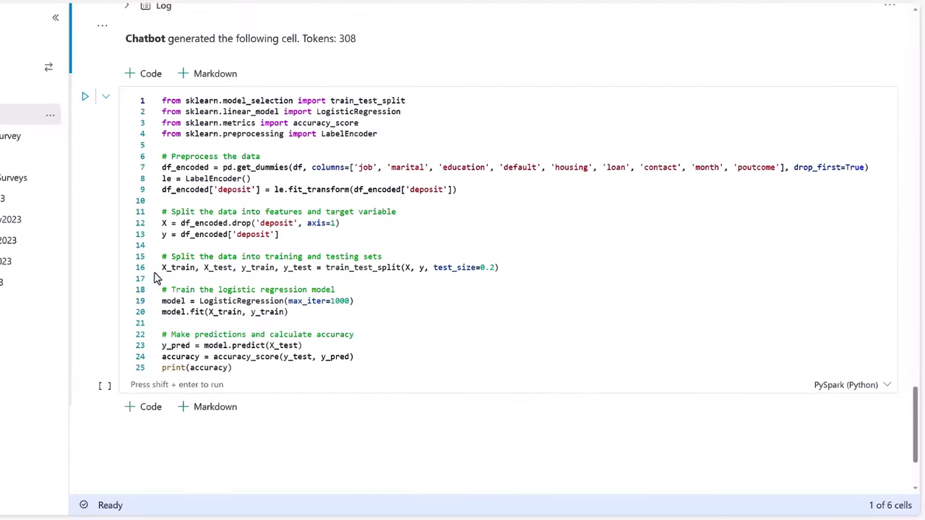
pyautogui.click(85, 98)
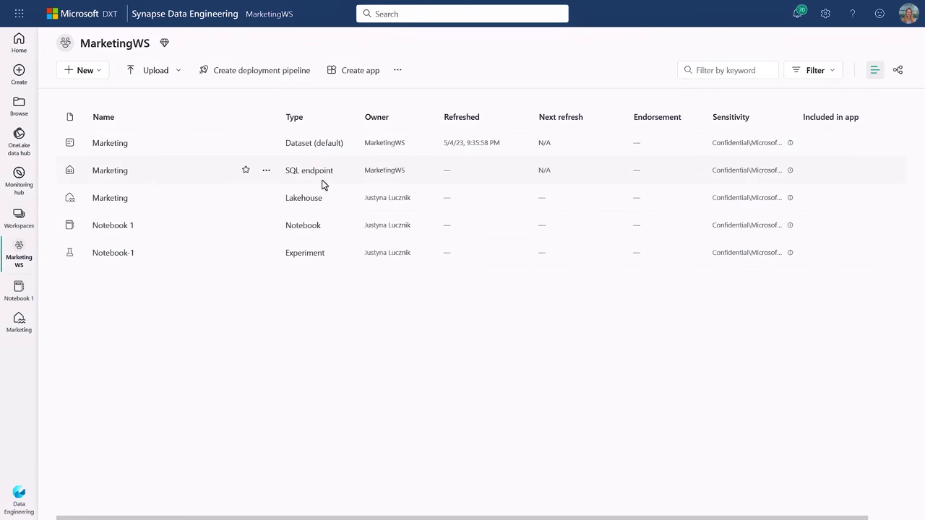
# Step: On the Marketing SQL endpoint, run a query averaging Customer age by job and education
pyautogui.click(109, 174)
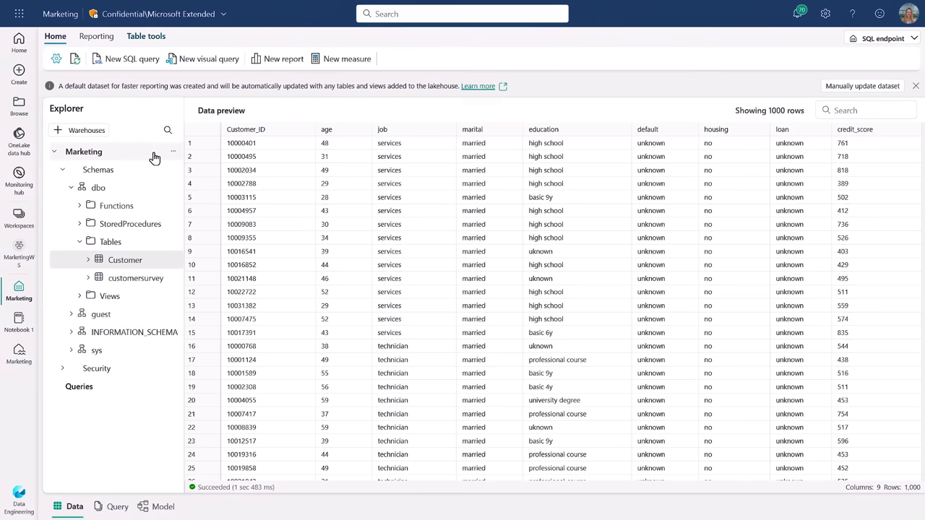
pyautogui.click(126, 60)
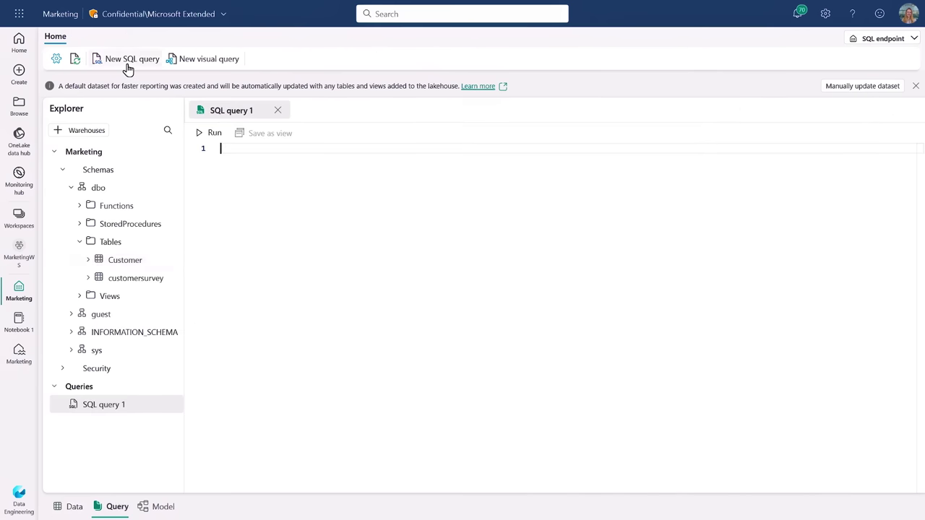
pyautogui.write('SELECT job, education, AVG(age) AS average_age FROM Customer GROUP BY job, education')
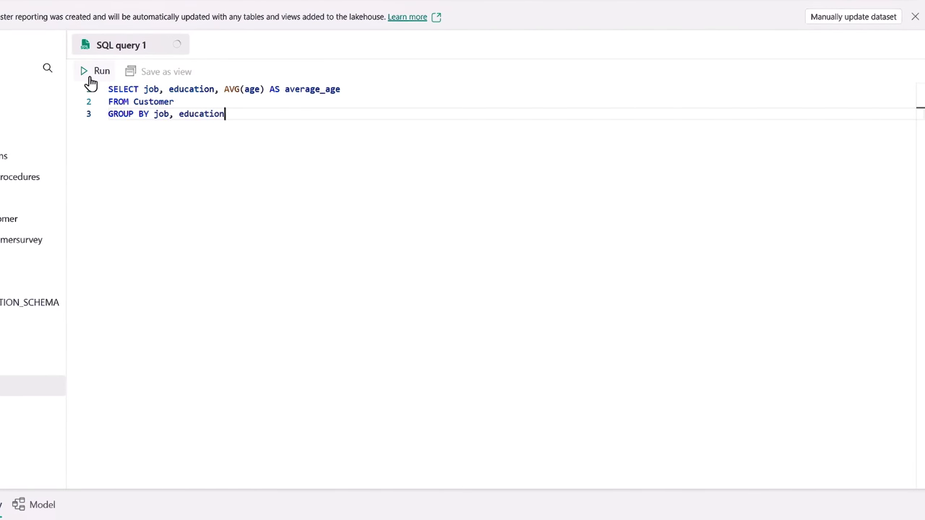
pyautogui.click(94, 72)
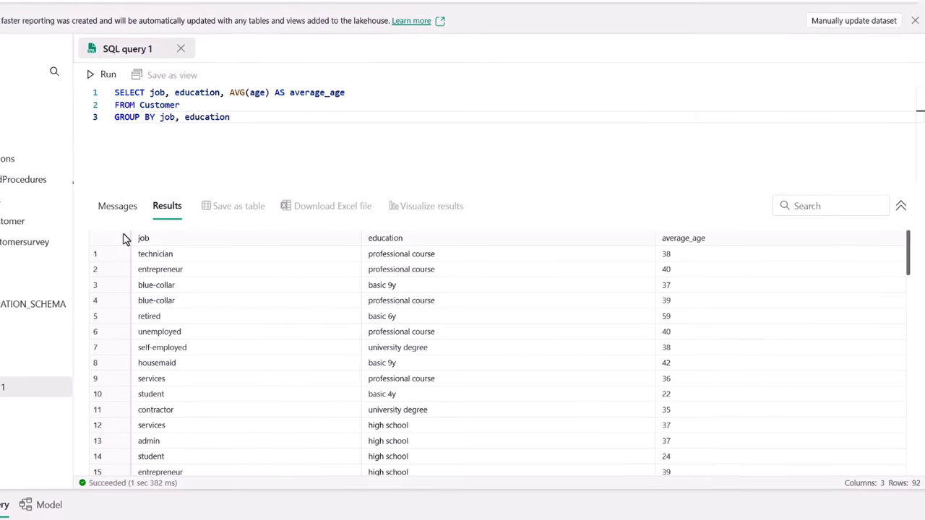
# Step: Build Visual query 1 from the Customer table and preview its rows
pyautogui.click(209, 60)
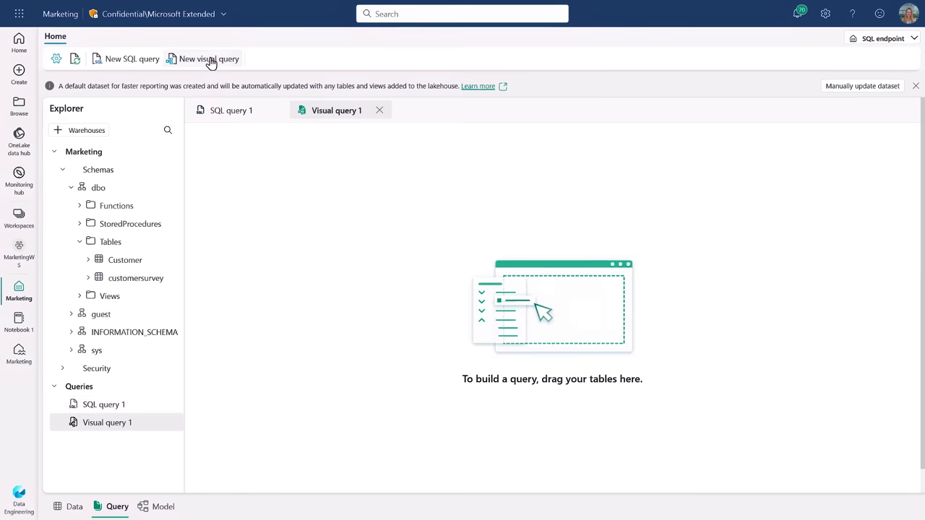
pyautogui.moveTo(319, 234); pyautogui.dragTo(347, 213)
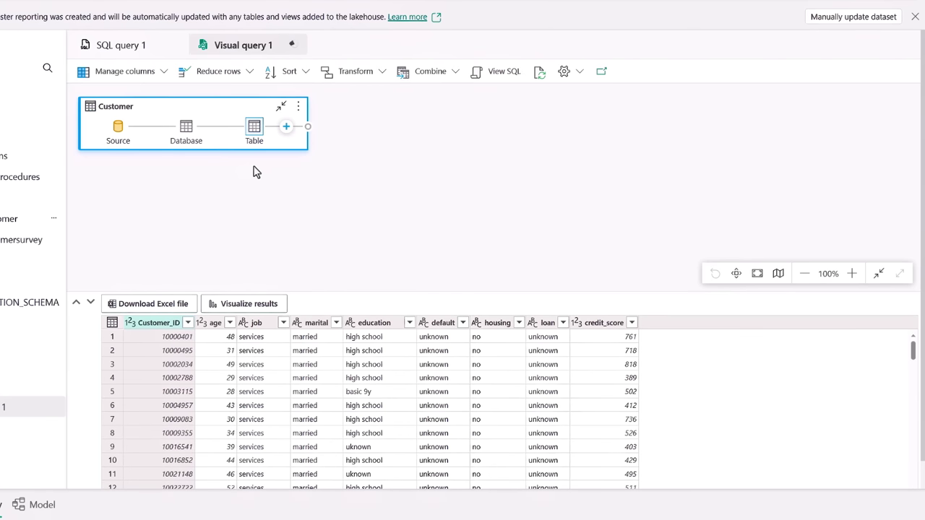
pyautogui.click(36, 508)
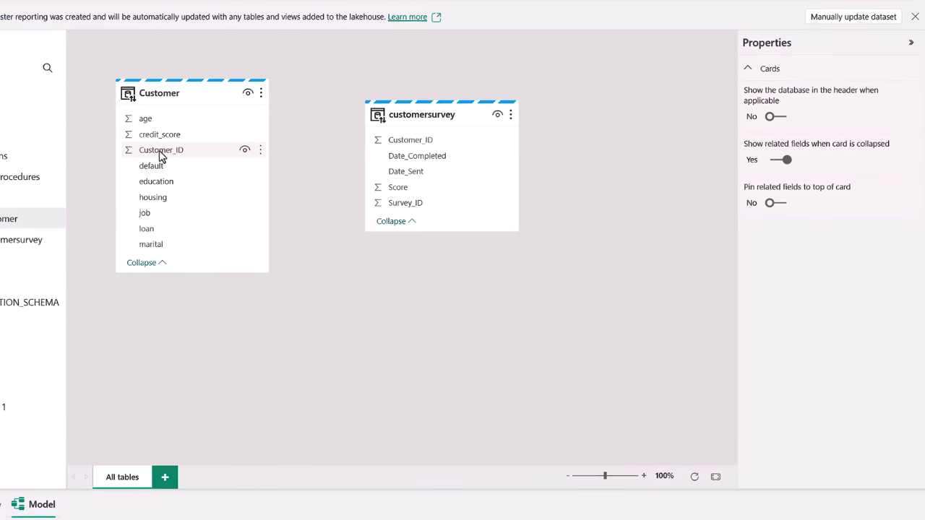
# Step: Link Customer to customersurvey on Customer_ID as a Many to one relationship
pyautogui.moveTo(165, 150); pyautogui.dragTo(412, 140)
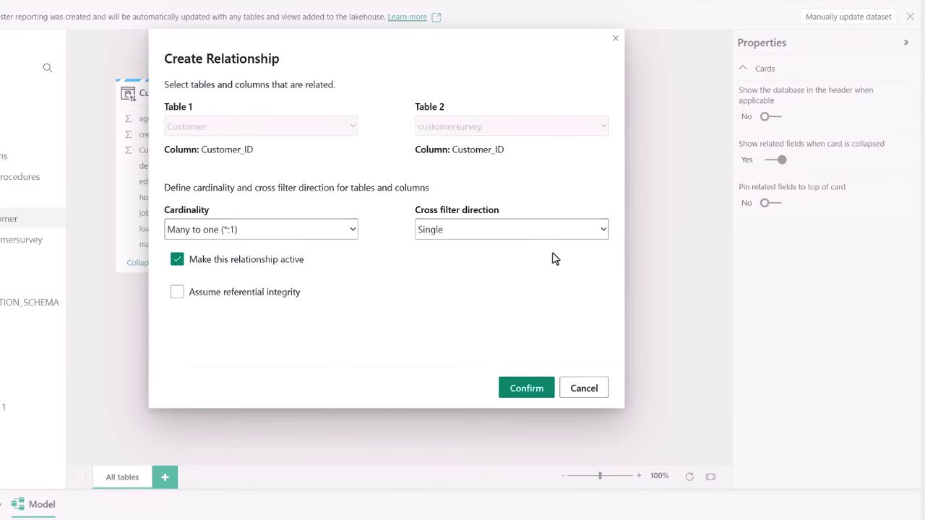
pyautogui.click(526, 390)
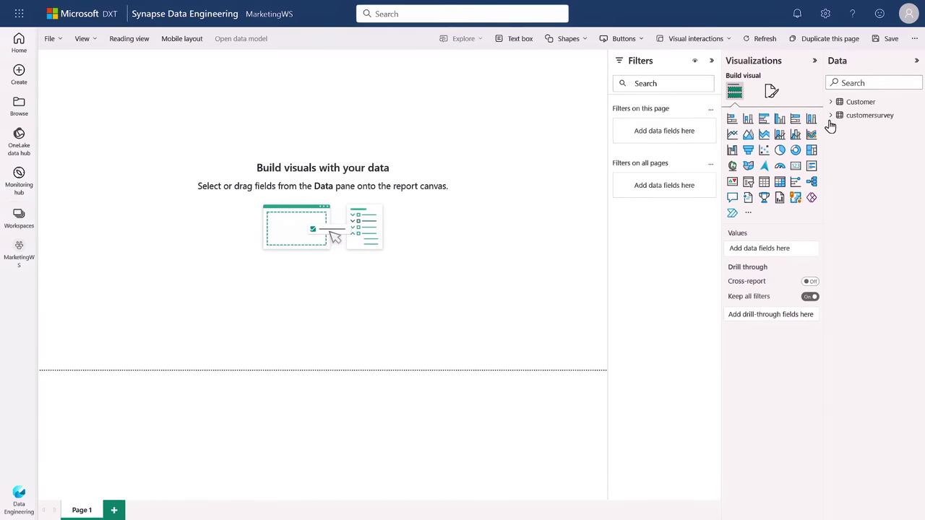
# Step: Build a stacked bar chart of Average of Score by job, enlarged at the page's top-left
pyautogui.click(831, 116)
pyautogui.moveTo(861, 170); pyautogui.dragTo(448, 242)
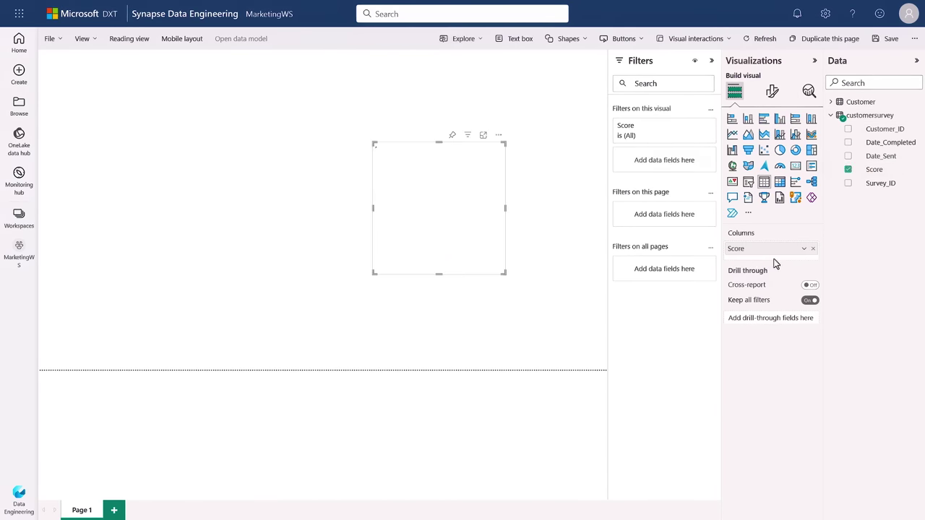
pyautogui.click(804, 248)
pyautogui.click(835, 335)
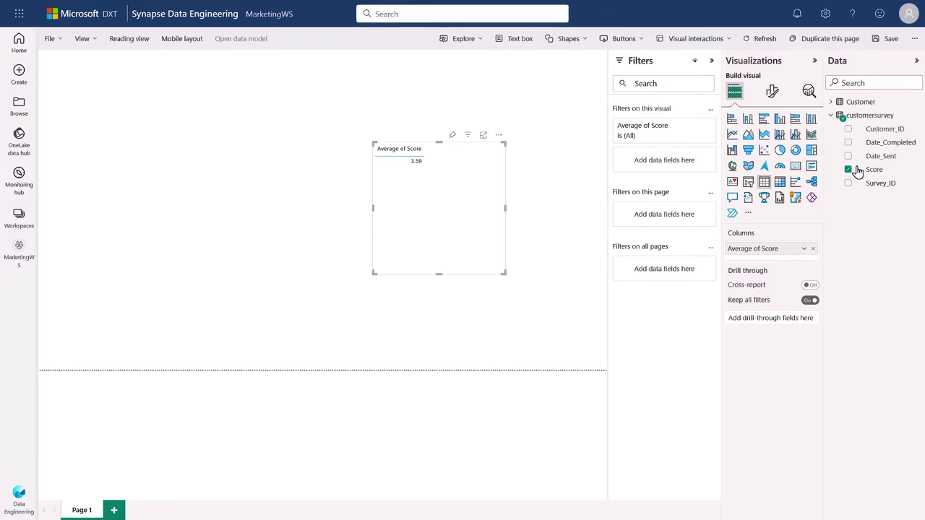
pyautogui.click(831, 102)
pyautogui.moveTo(871, 197); pyautogui.dragTo(500, 242)
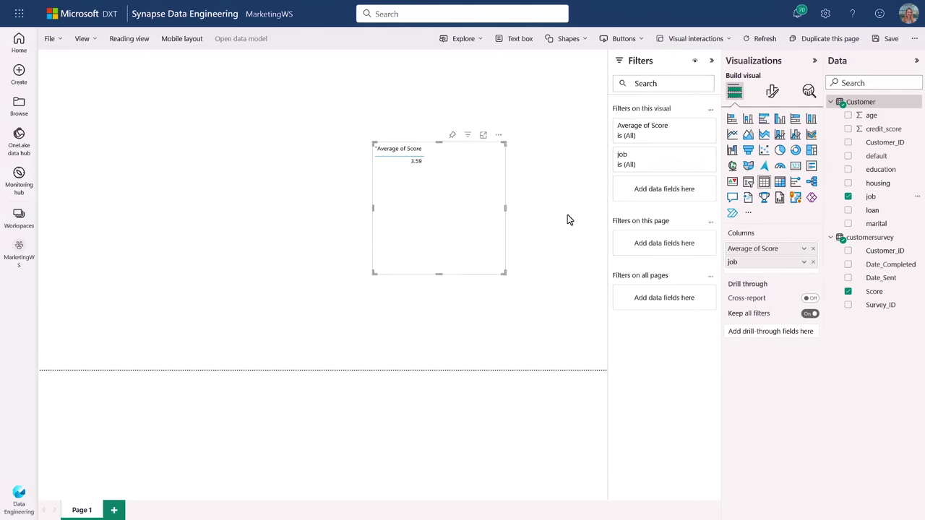
pyautogui.click(733, 118)
pyautogui.moveTo(462, 221); pyautogui.dragTo(142, 177)
pyautogui.moveTo(172, 234); pyautogui.dragTo(277, 318)
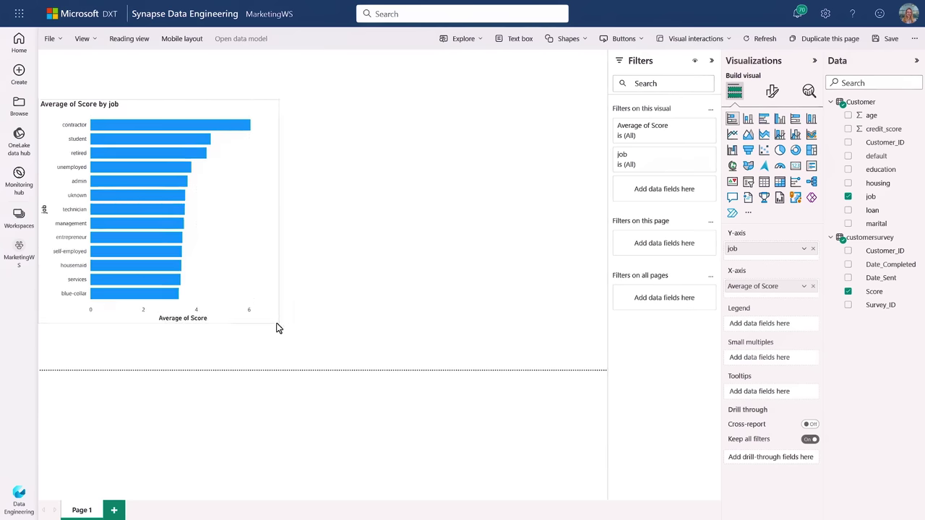
# Step: Add a Count of Score card and cross-filter it by the unknown, housemaid and contractor jobs
pyautogui.moveTo(879, 291); pyautogui.dragTo(492, 279)
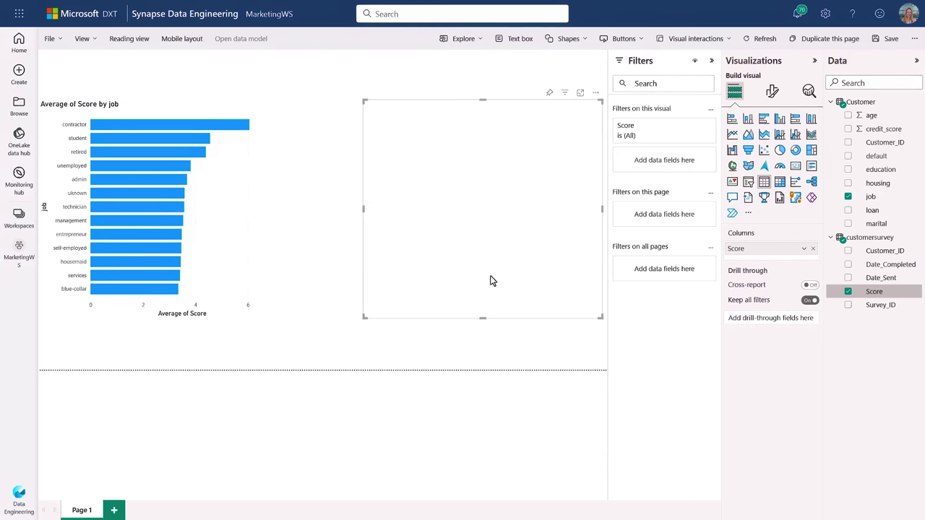
pyautogui.click(797, 165)
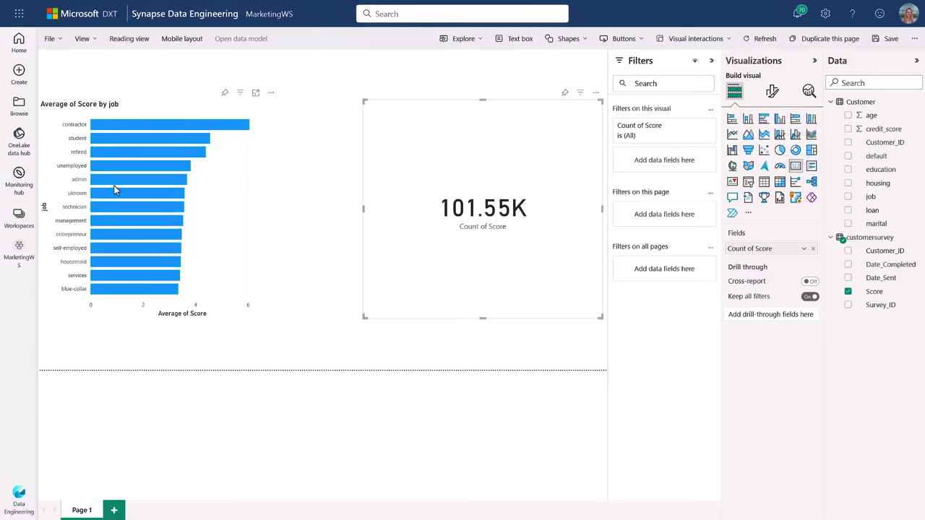
pyautogui.click(138, 192)
pyautogui.click(147, 256)
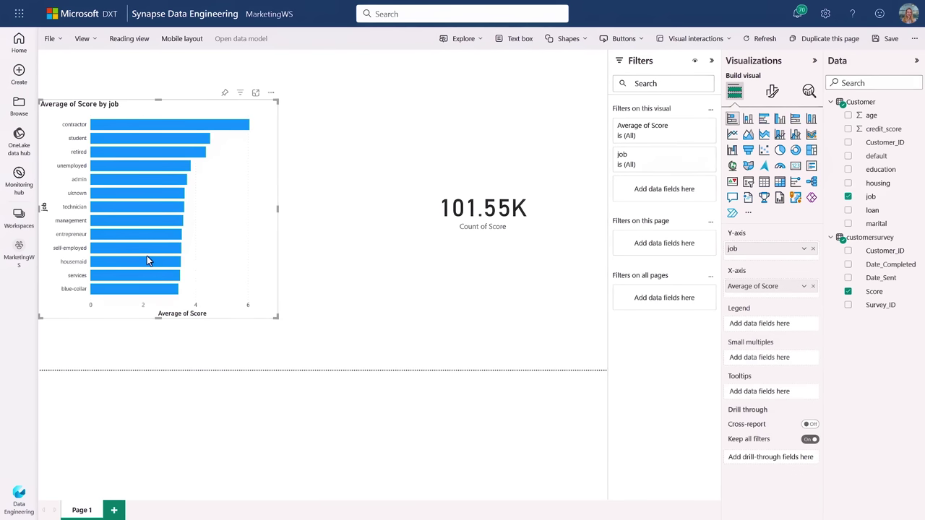
pyautogui.click(148, 261)
pyautogui.click(140, 128)
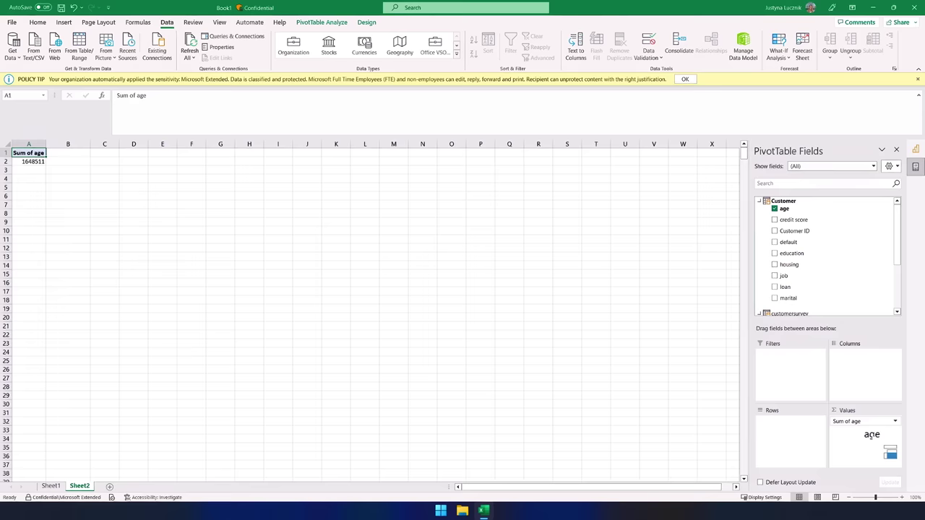
# Step: Summarize age as Average instead of Sum, and split each job by loan status (no, unknown, yes)
pyautogui.click(897, 421)
pyautogui.click(873, 409)
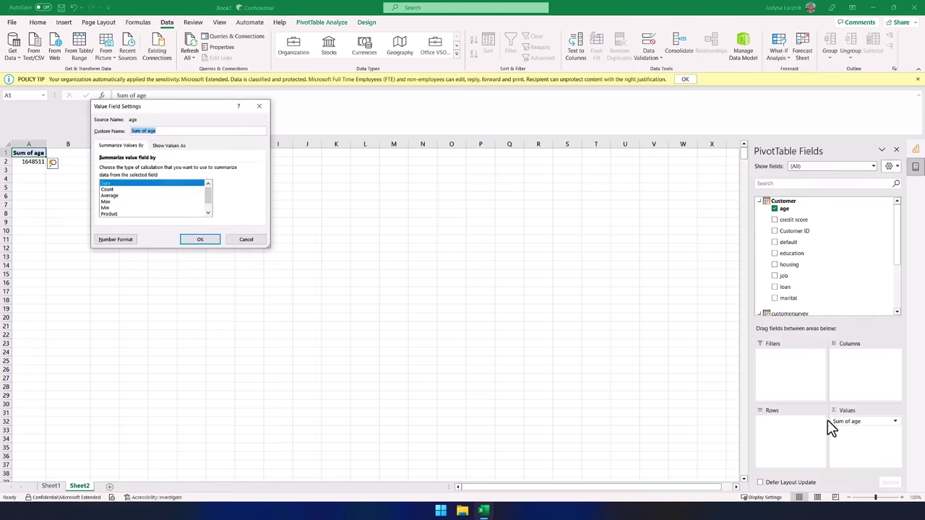
pyautogui.click(197, 242)
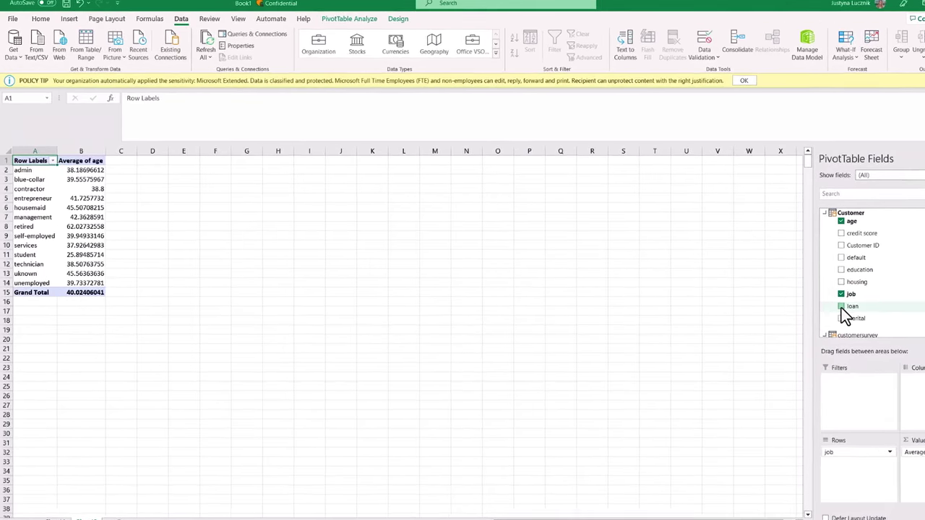
pyautogui.click(841, 307)
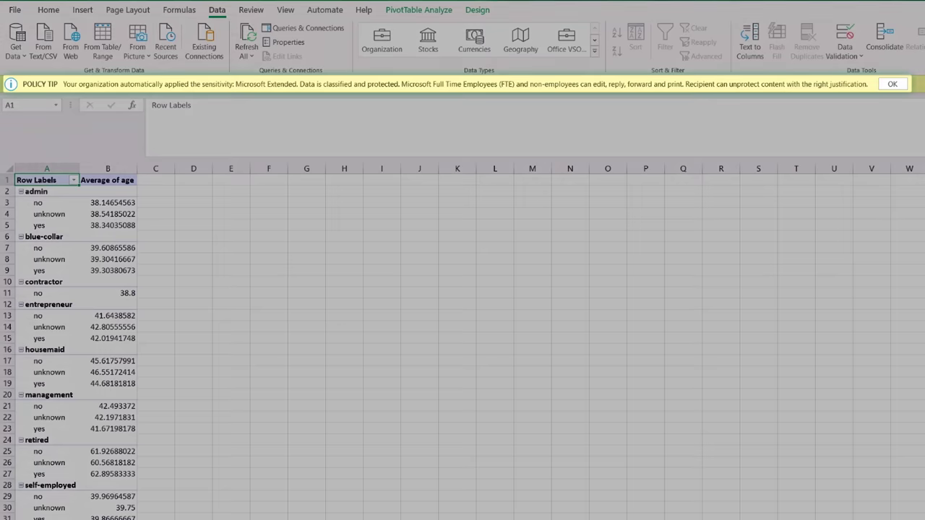